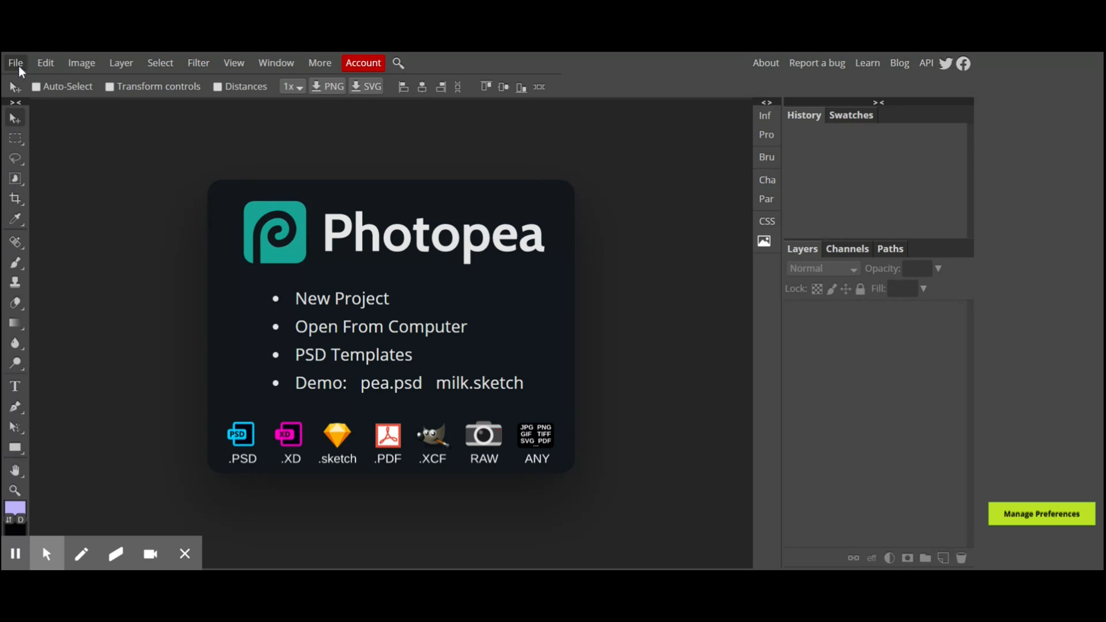
Open the image file billie eillish 2.psd.
left_click(19, 66)
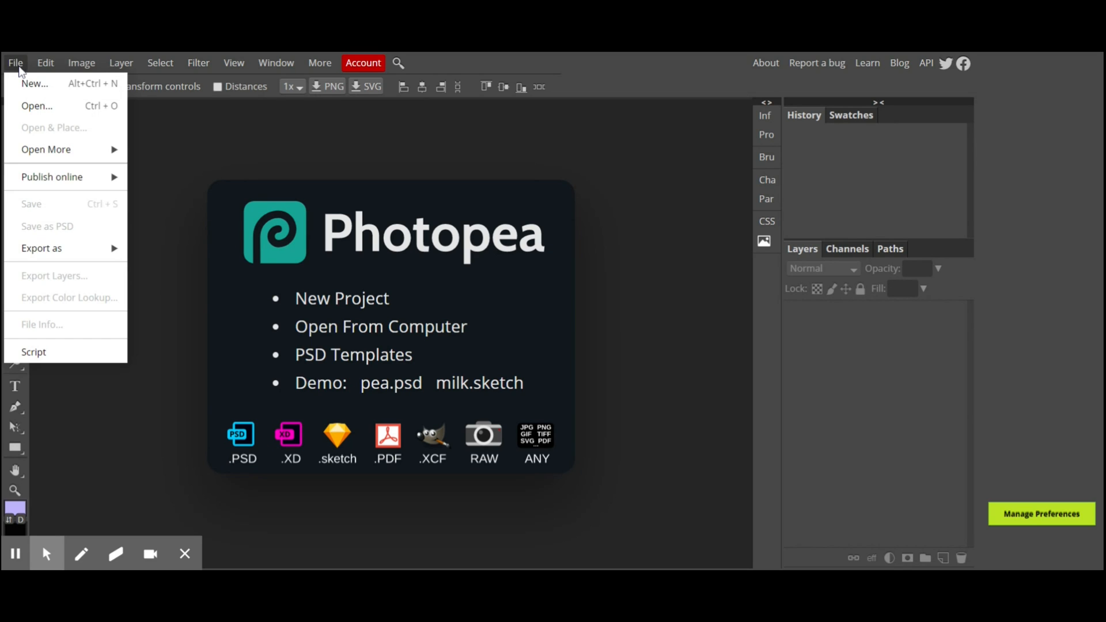
left_click(31, 104)
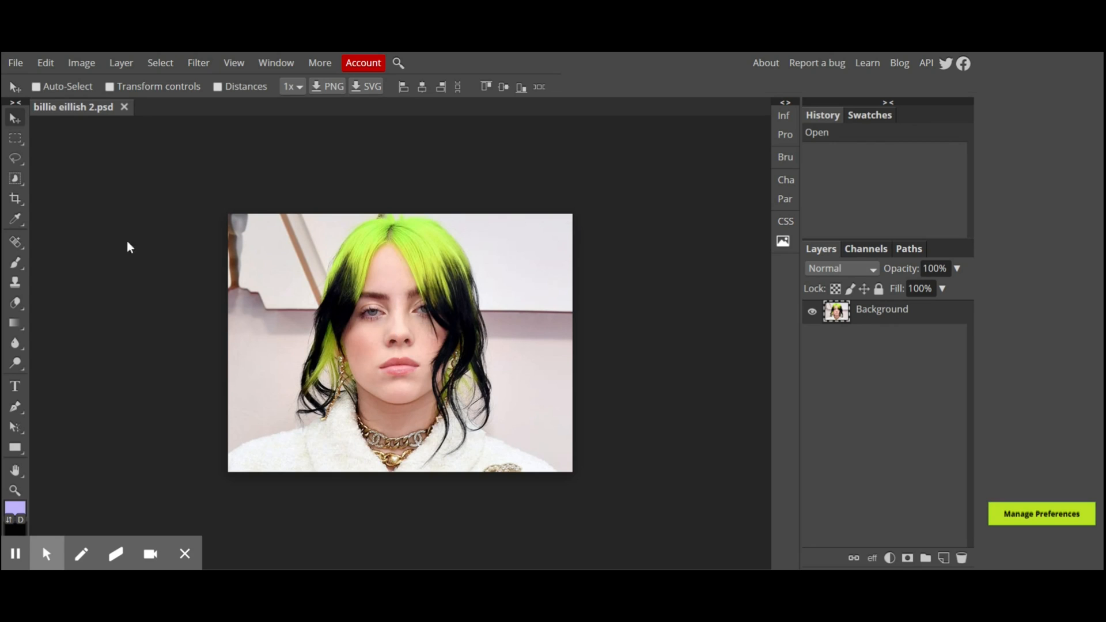
left_click(19, 185)
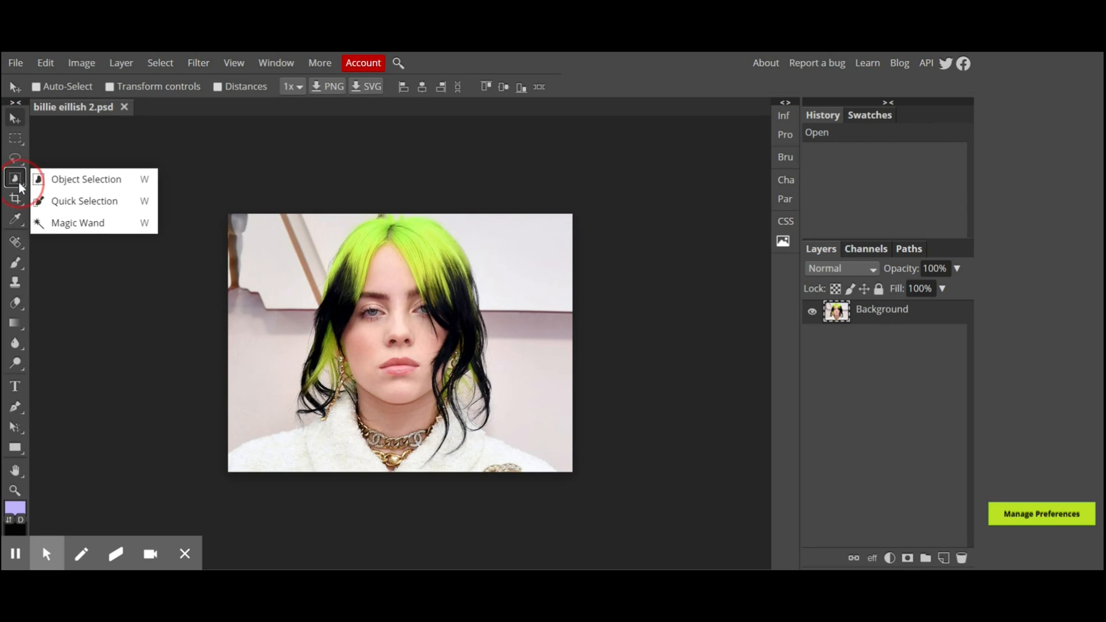
left_click(68, 203)
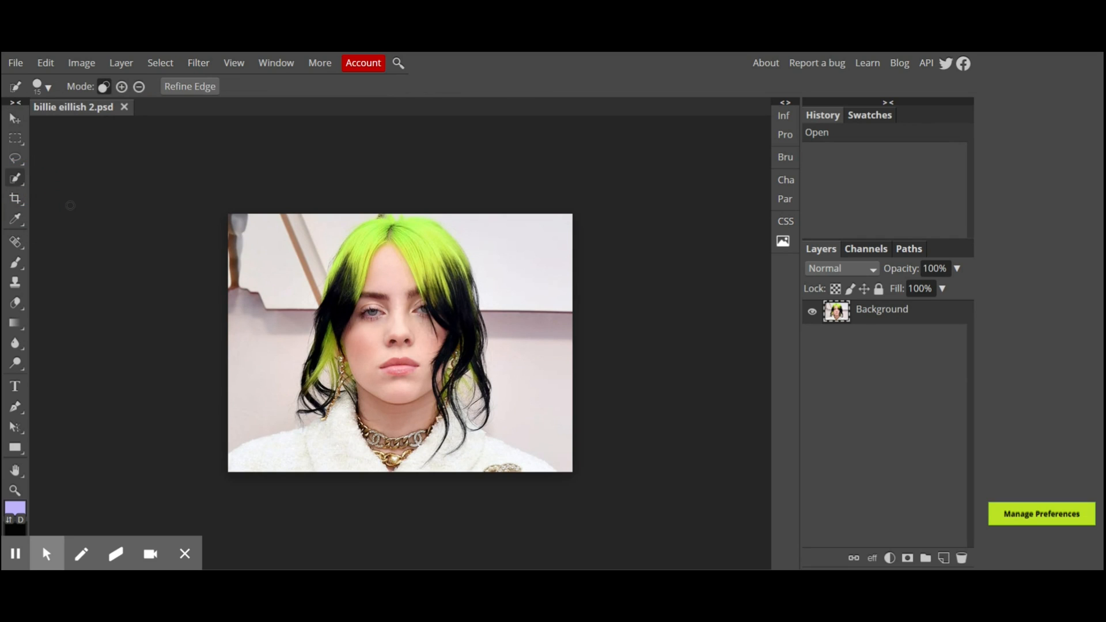
mouse_move(343, 256)
left_mouse_down()
mouse_move(323, 239)
mouse_move(403, 348)
mouse_move(435, 455)
mouse_move(437, 444)
left_mouse_up()
key("ctrl+z")
Scale the portrait down to about 85.67% with transform controls and centre it horizontally along the canvas's bottom edge.
key("v")
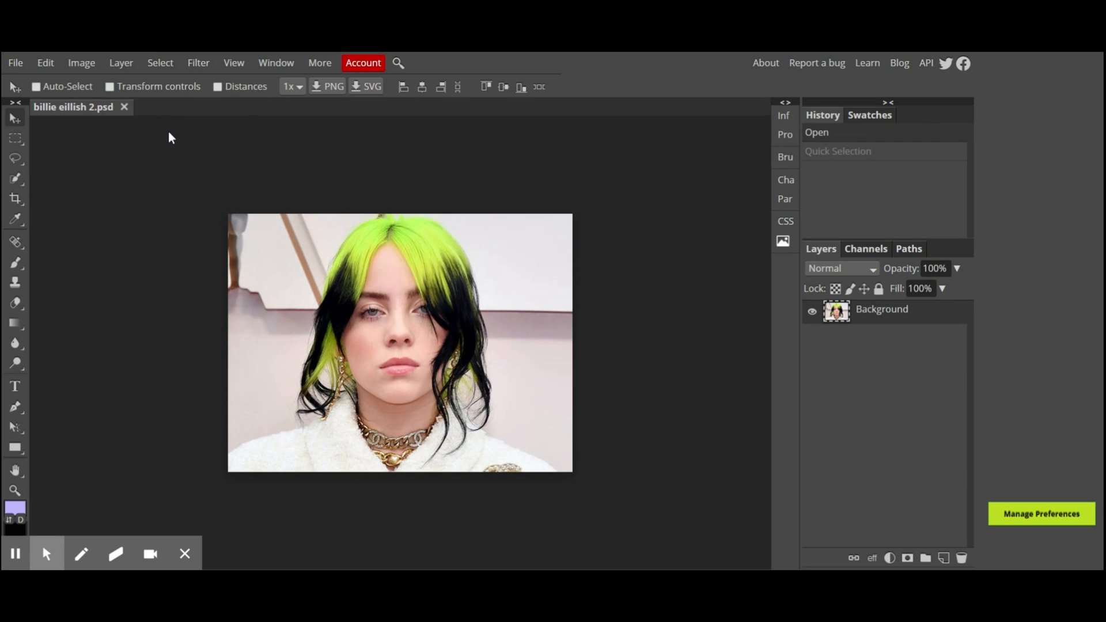
left_click(109, 87)
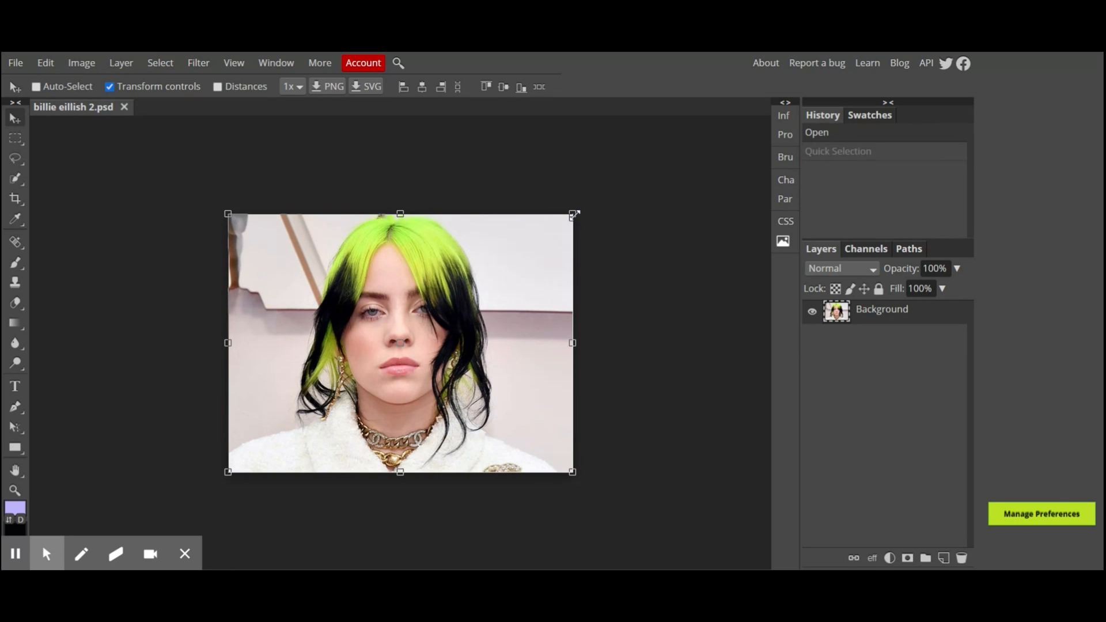
left_click_drag(574, 214, 502, 286)
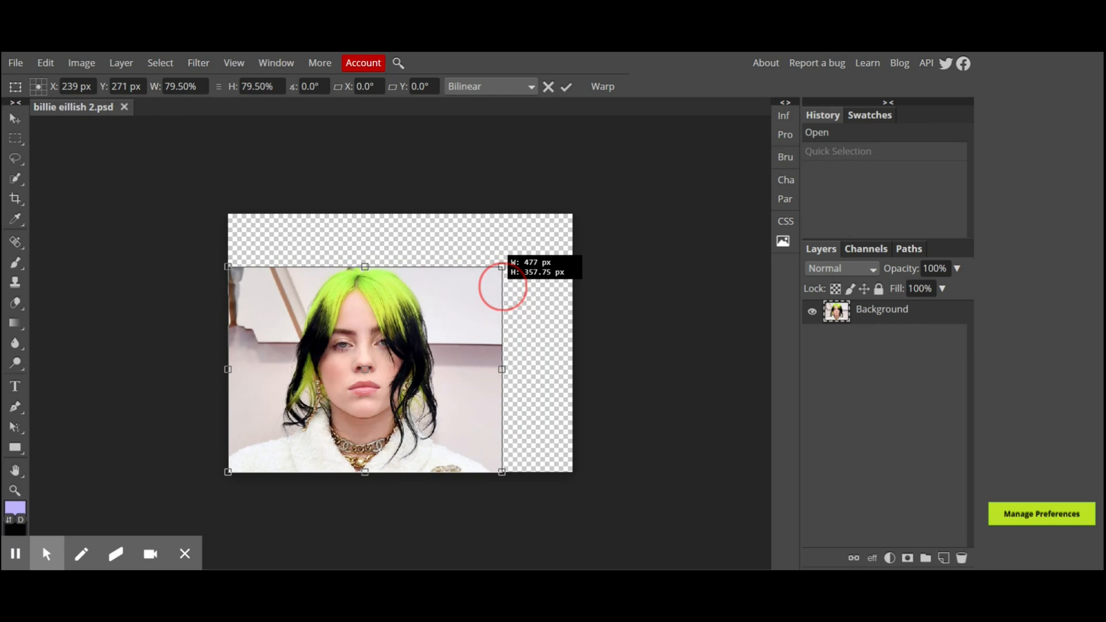
left_click_drag(369, 346, 404, 351)
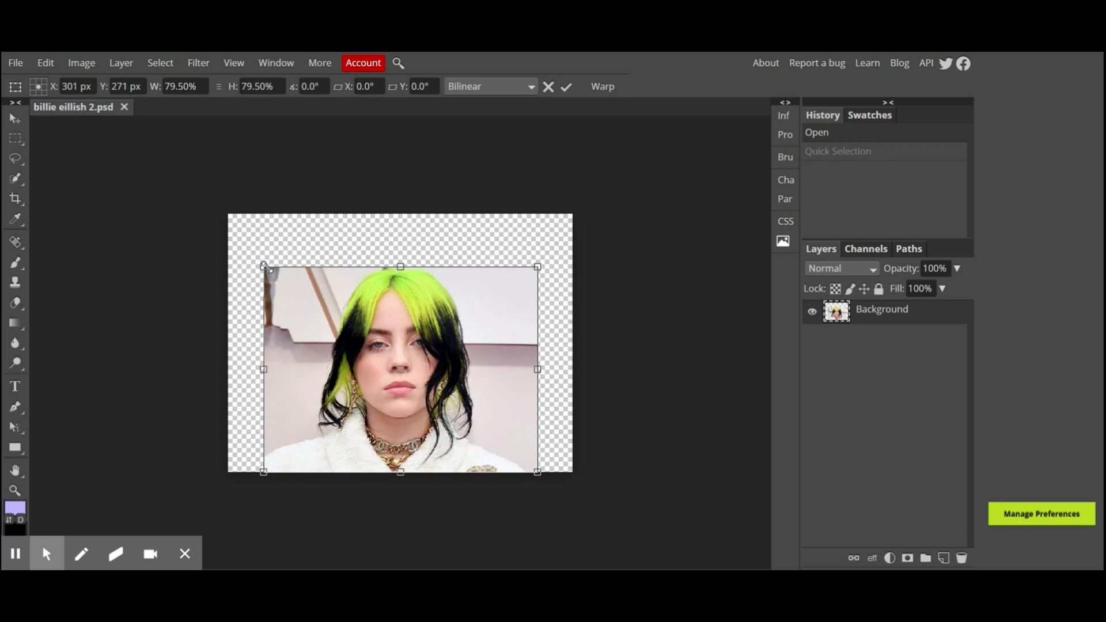
left_click_drag(264, 267, 242, 251)
left_click_drag(381, 352, 402, 354)
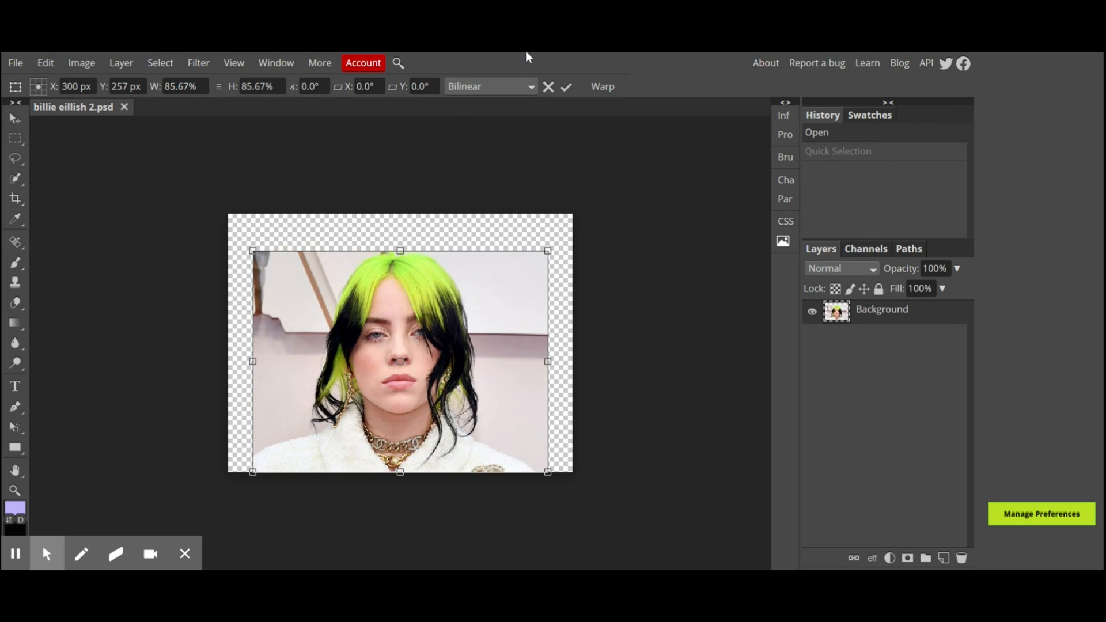
left_click(566, 87)
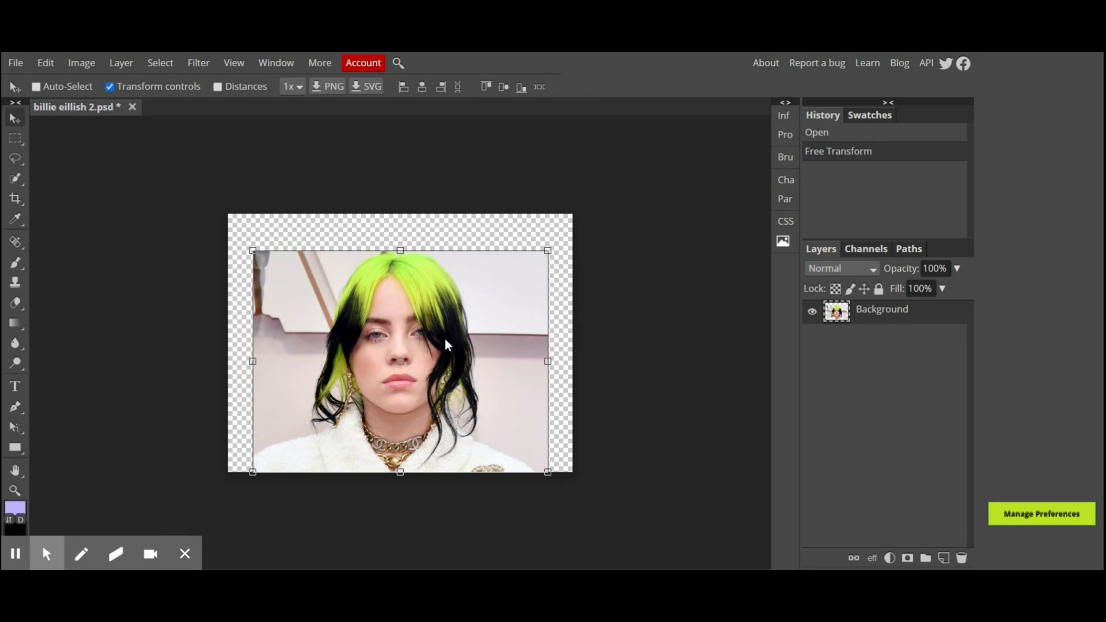
Select the woman's hair, face and white coat with the Quick Selection tool.
left_click(16, 182)
mouse_move(14, 184)
left_mouse_down()
mouse_move(54, 179)
mouse_move(68, 203)
left_mouse_up()
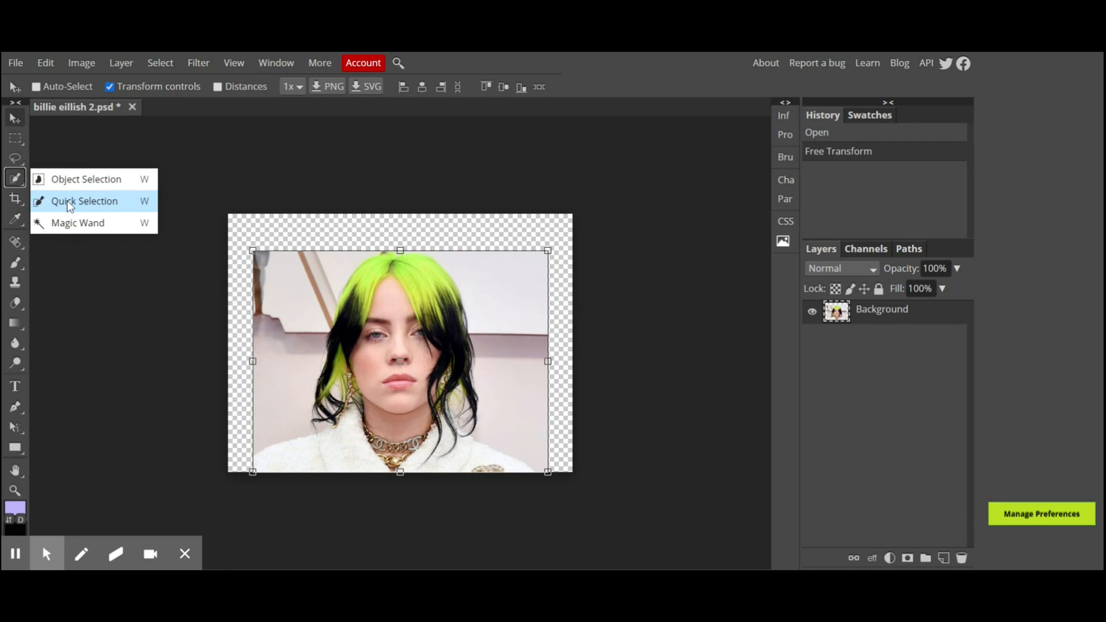
left_click(67, 201)
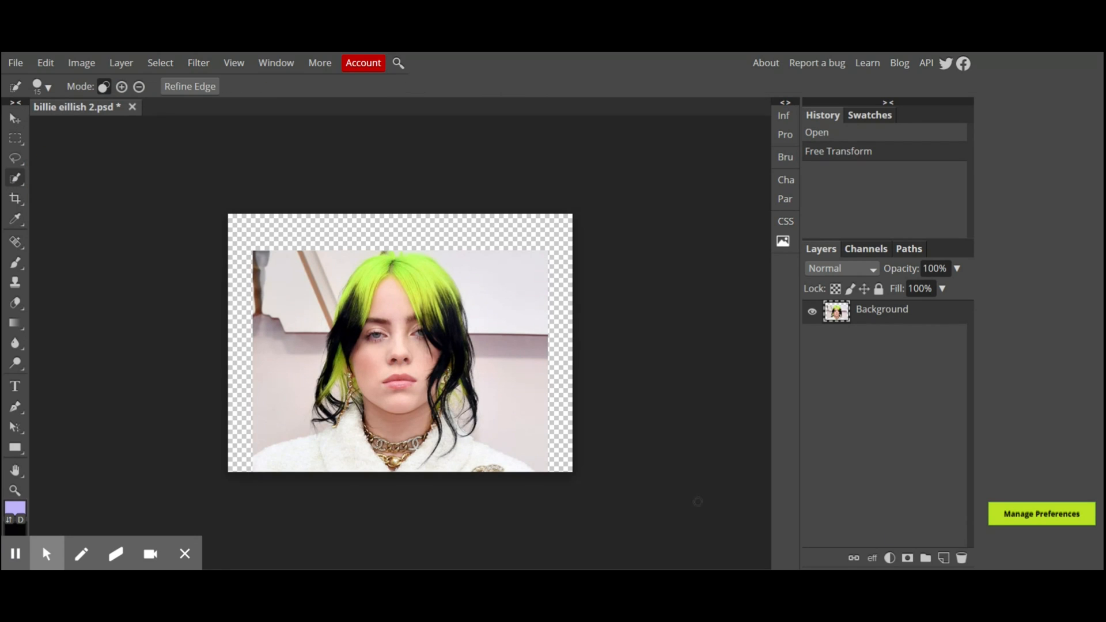
left_click(361, 281)
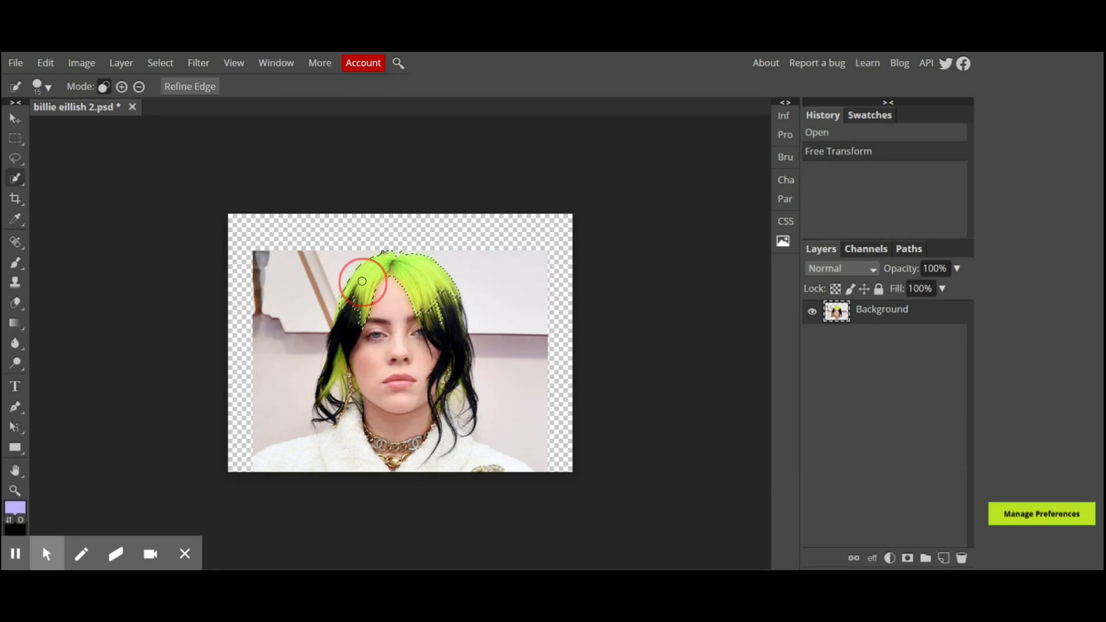
mouse_move(361, 282)
left_mouse_down()
mouse_move(378, 310)
mouse_move(359, 331)
mouse_move(380, 409)
mouse_move(363, 443)
mouse_move(373, 391)
left_mouse_up()
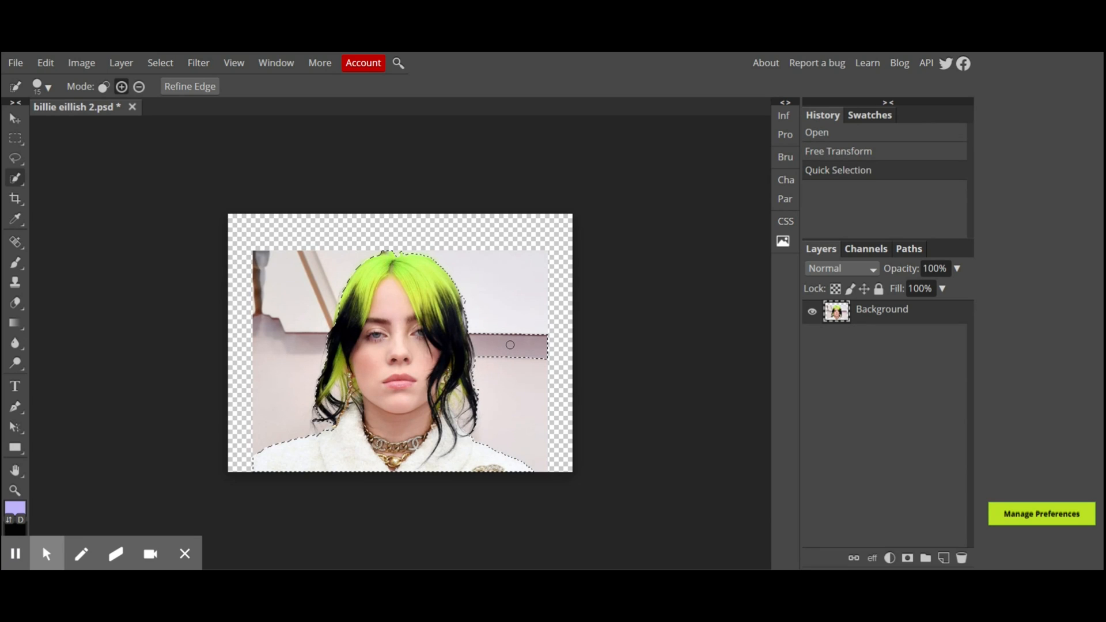
Subtract the stray strip of wall beside the hair from the selection and add any missed area of the face.
key("alt")
left_click(510, 345, "alt")
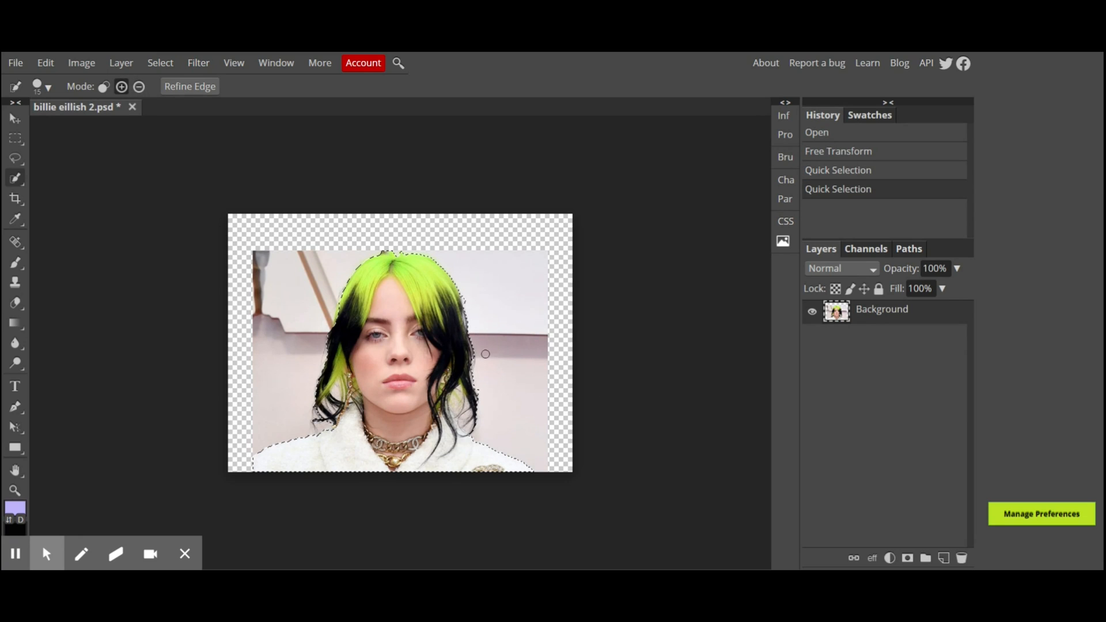
left_click(405, 352)
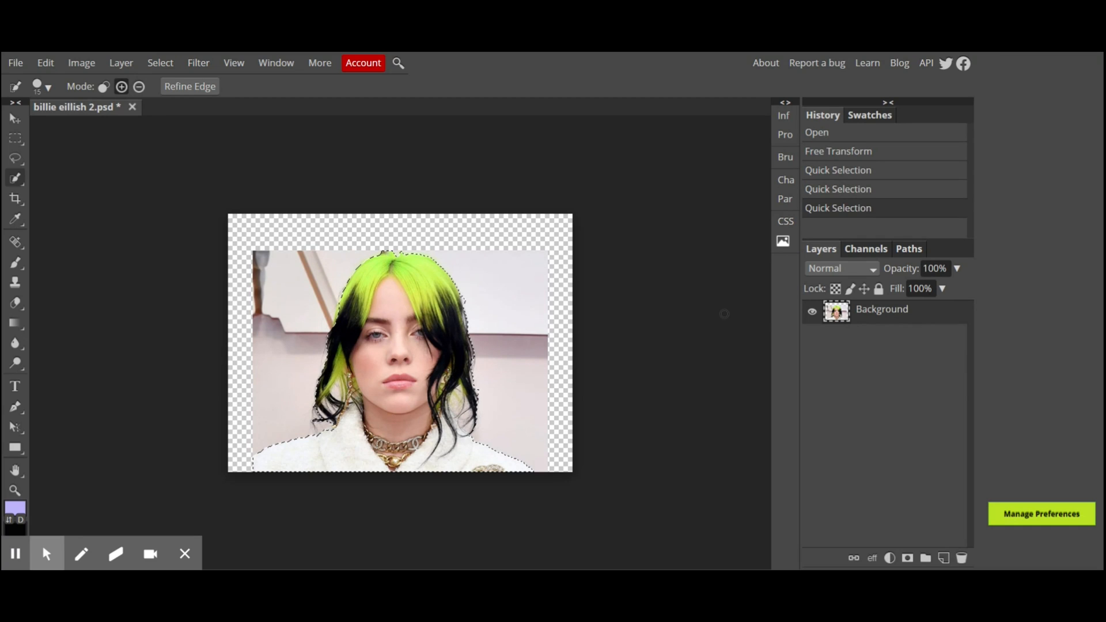
Convert the Background layer to a smart object and rasterize it.
right_click(840, 320)
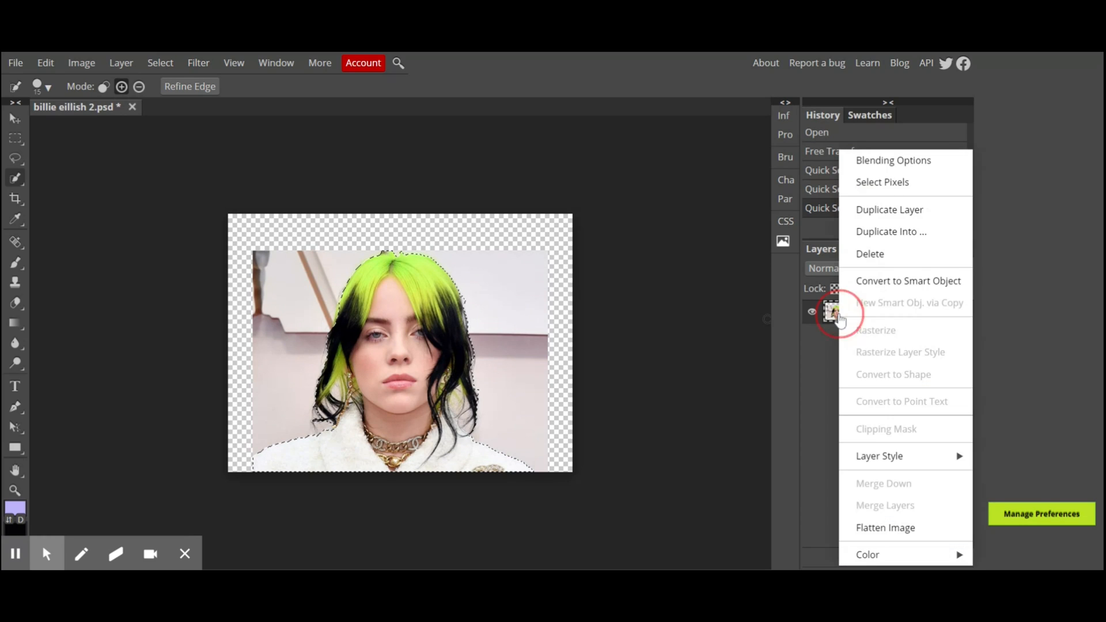
left_click(873, 282)
right_click(841, 315)
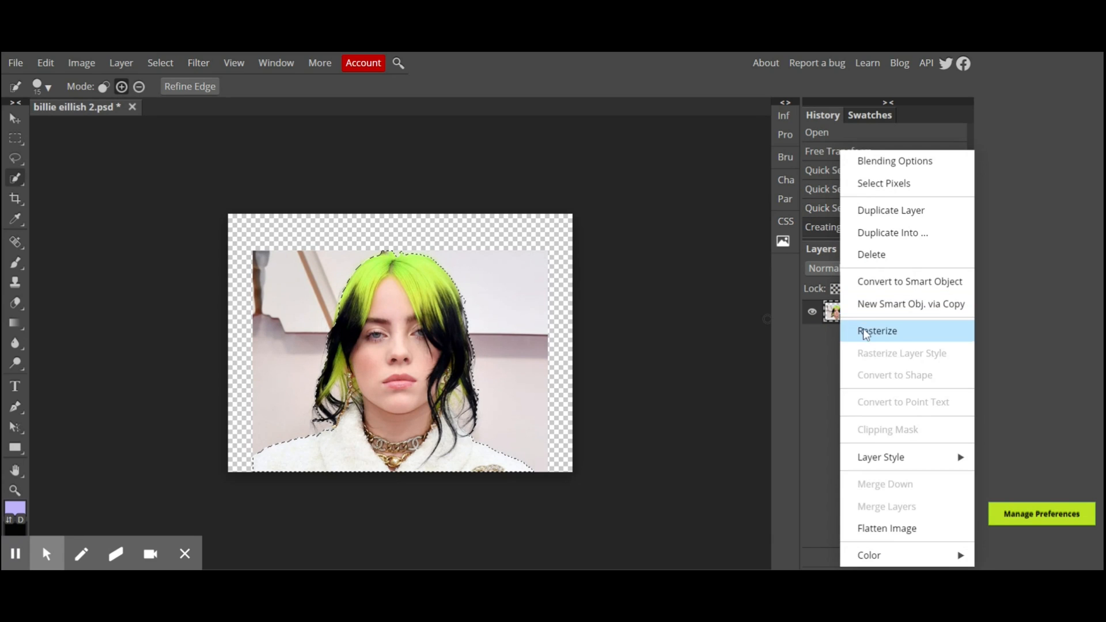
left_click(864, 330)
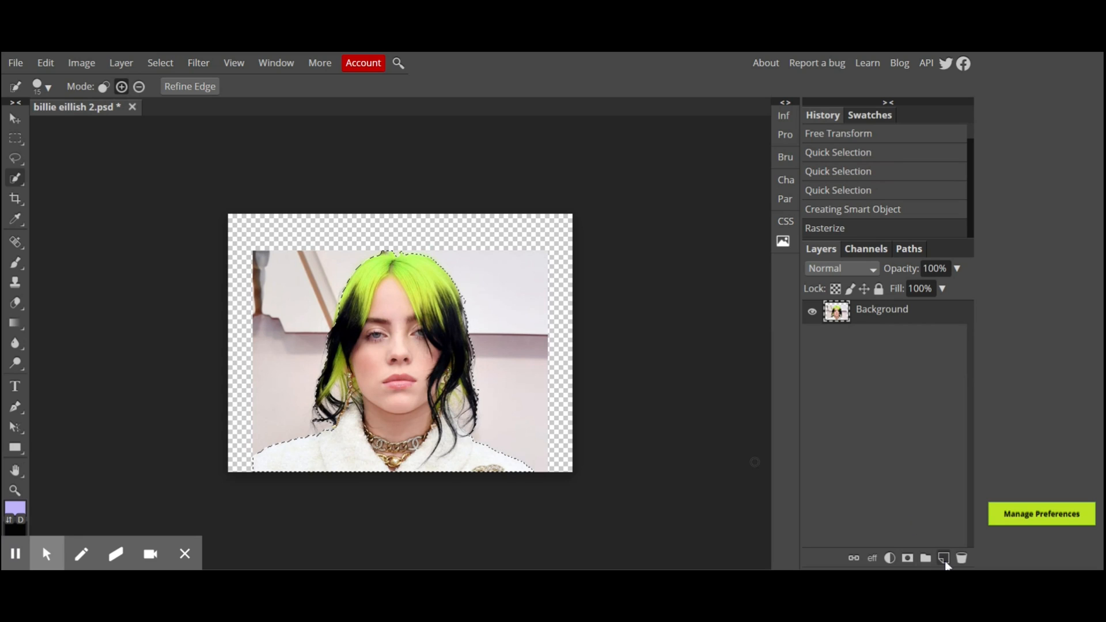
Add a raster mask to the Background layer from the selection of the woman.
left_click(908, 558)
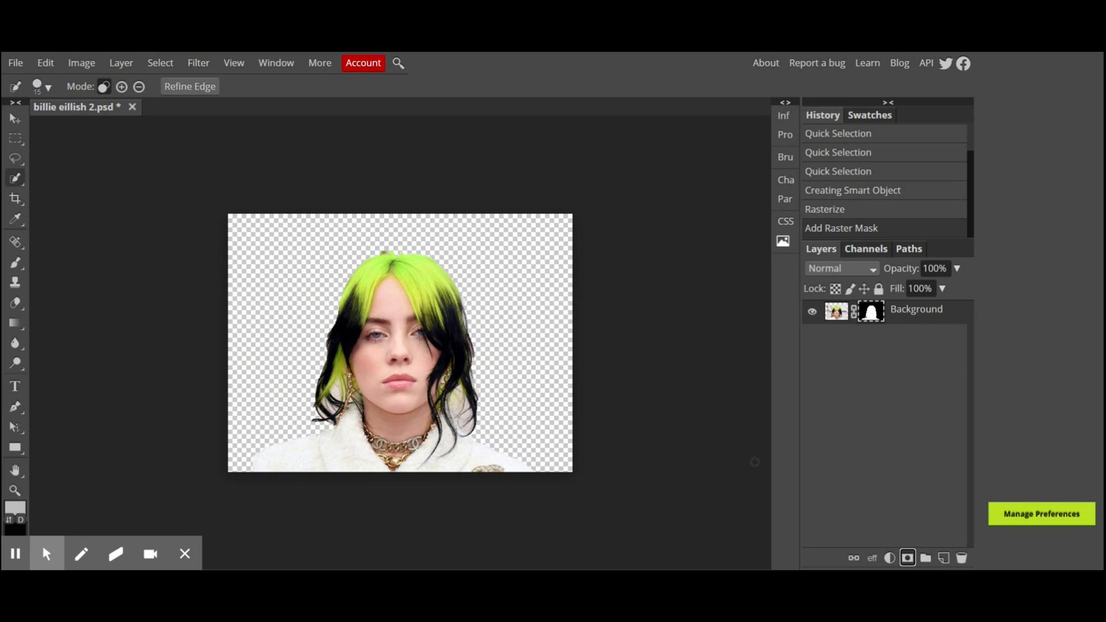
key("v")
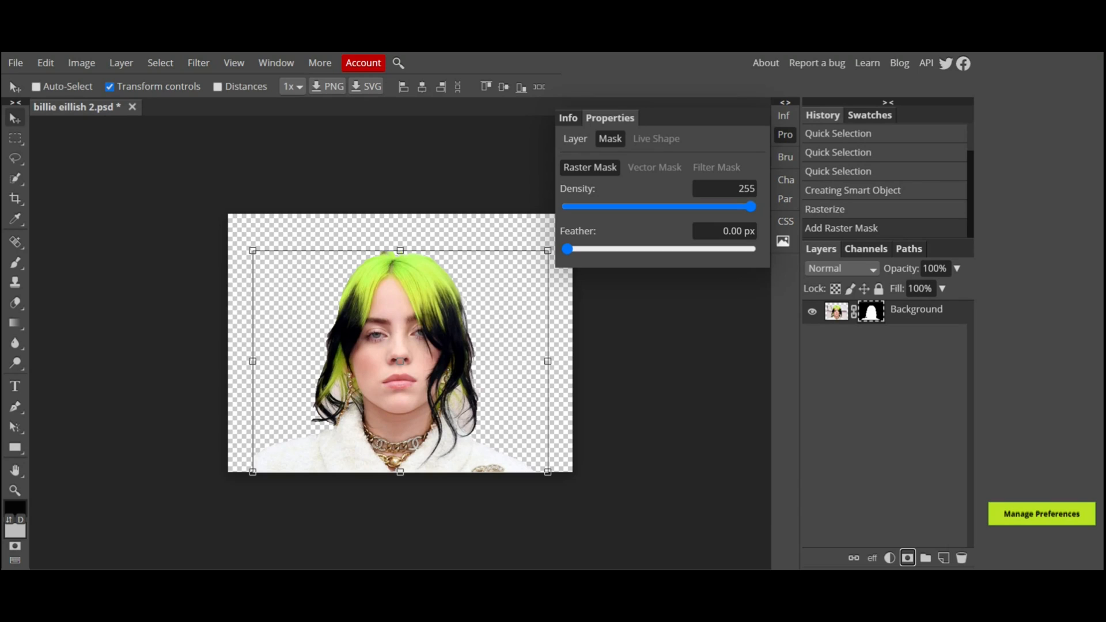
Brush near-black (030303) on the layer mask to hide the background in the gap between the lower hair strands.
left_click(15, 510)
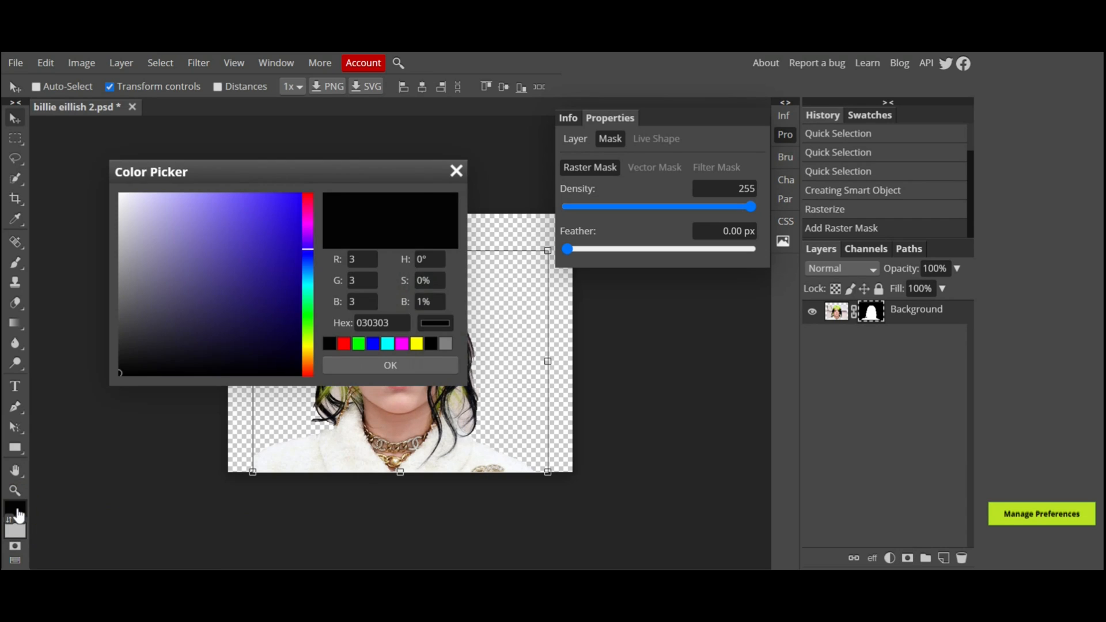
left_click(391, 368)
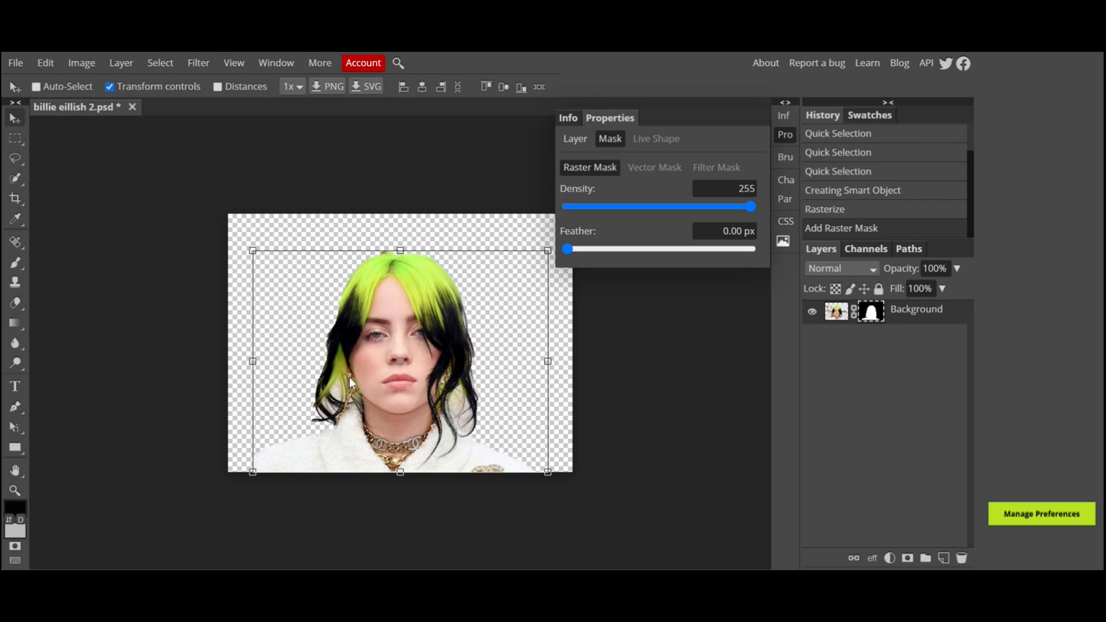
left_click(16, 263)
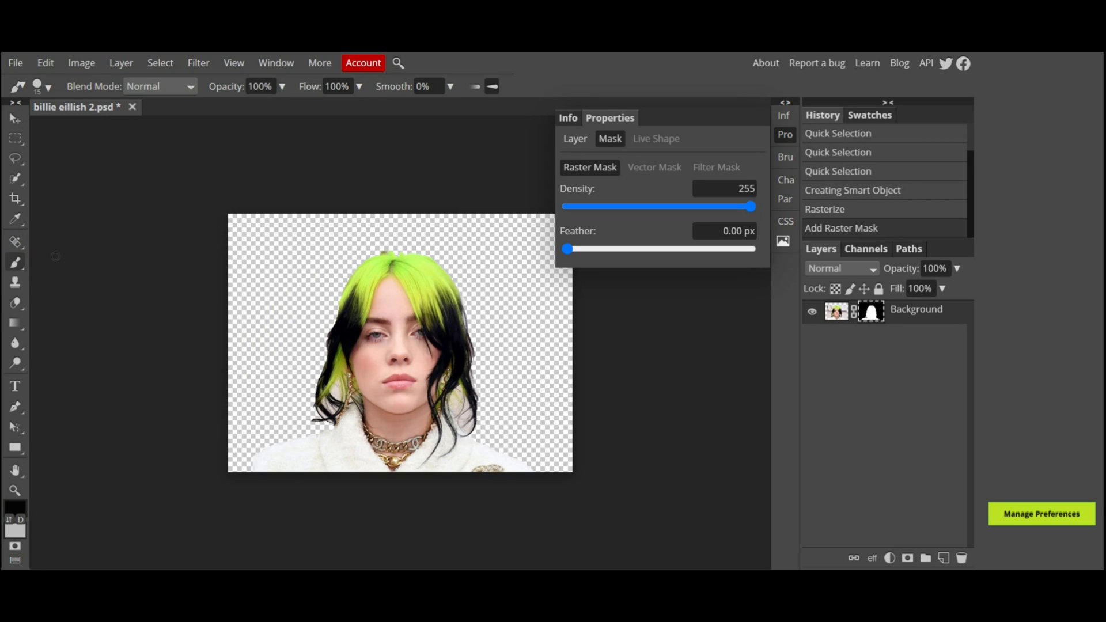
left_click(459, 394)
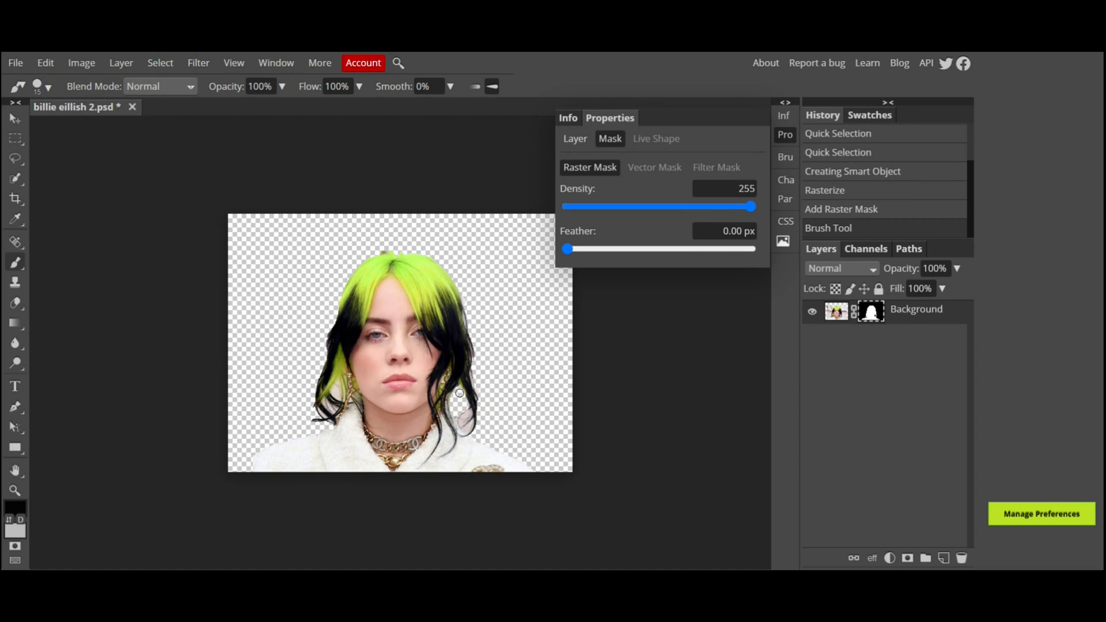
left_click_drag(461, 391, 456, 410)
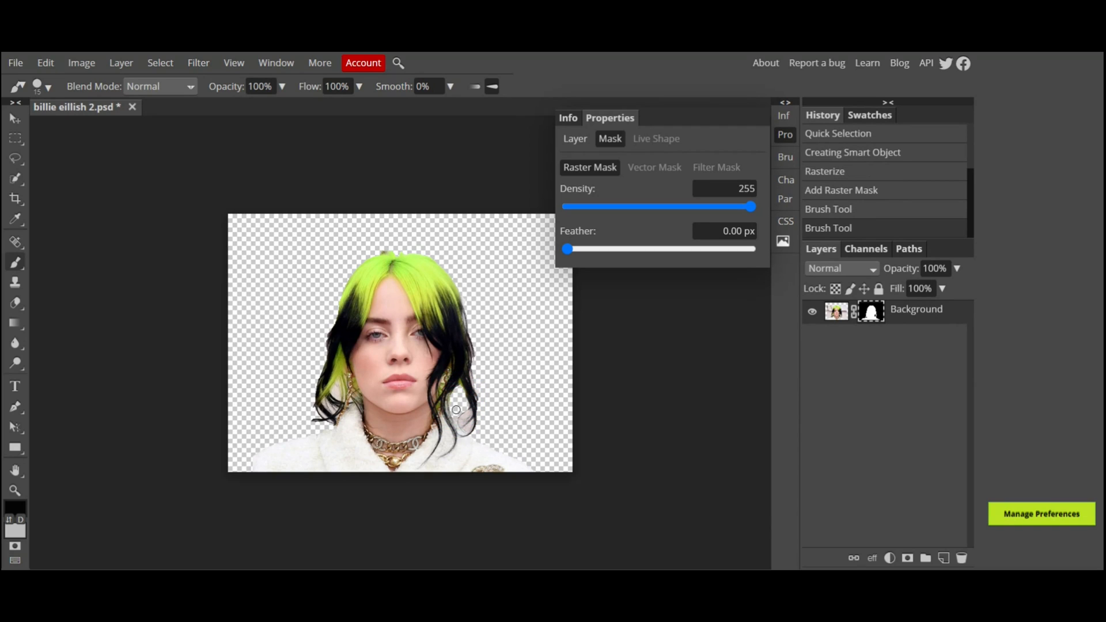
Adjust the brush size and mask out the leftover background inside the hair curl above the shoulder.
key("ctrl+plus")
key("ctrl+plus")
key("ctrl+plus")
key("ctrl+plus")
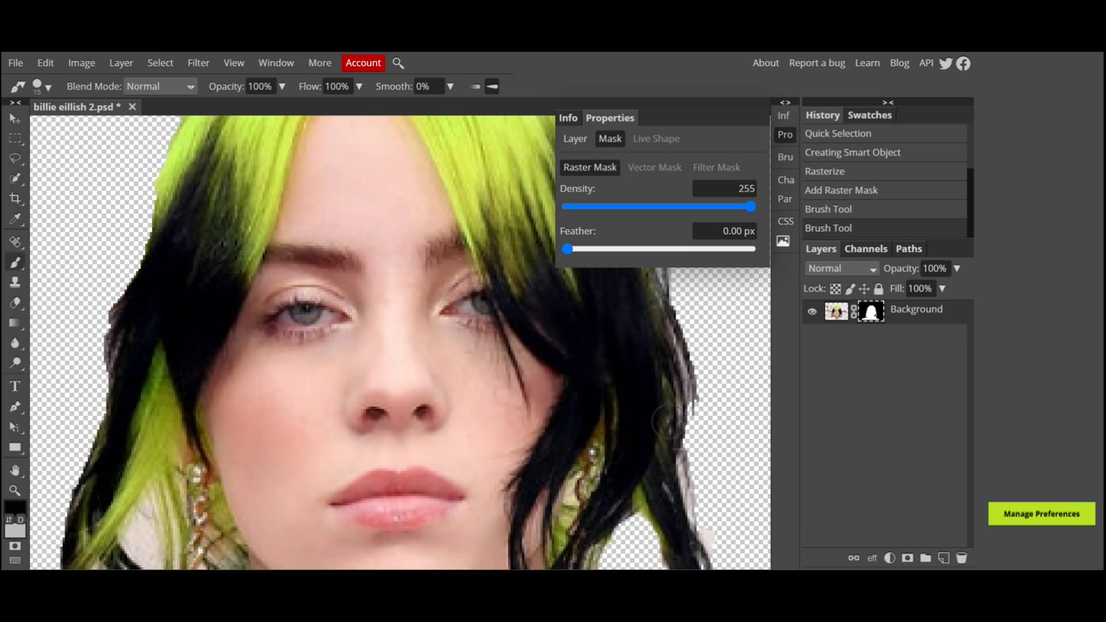
scroll(629, 425, "up", 1)
scroll(657, 424, "down", 4)
scroll(669, 421, "down", 1)
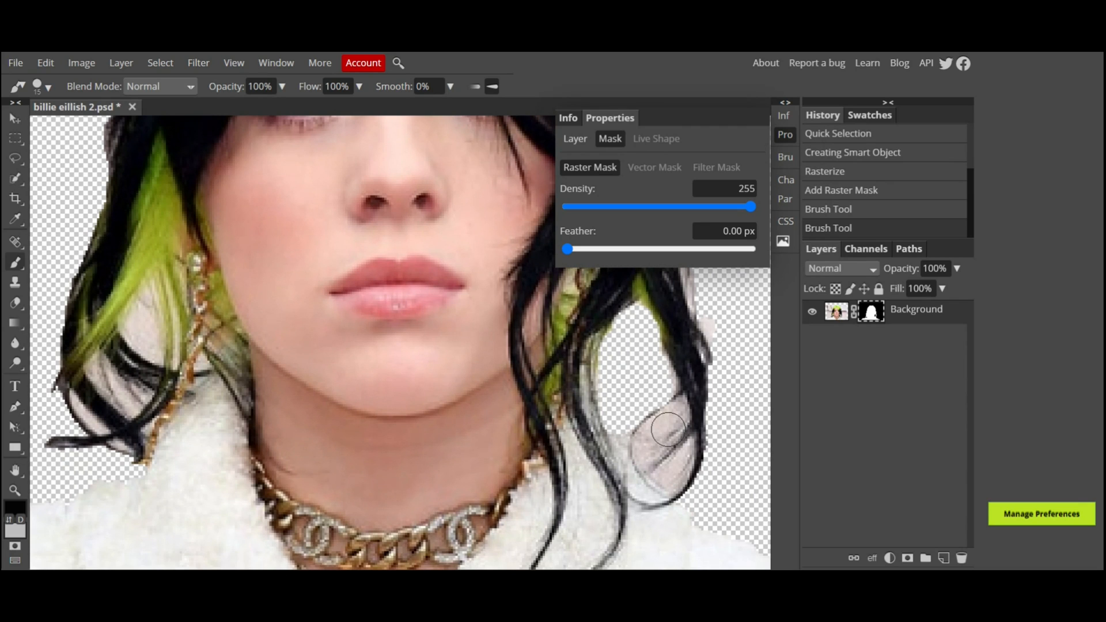
key("bracketleft")
key("bracketleft")
key("bracketleft")
key("bracketleft")
key("bracketleft")
key("bracketleft")
key("bracketright")
key("bracketright")
key("bracketright")
key("bracketright")
key("bracketright")
key("bracketright")
key("bracketright")
key("bracketleft")
left_click(676, 414)
mouse_move(676, 414)
left_mouse_down()
mouse_move(646, 455)
mouse_move(679, 419)
left_mouse_up()
left_click_drag(680, 422, 645, 453)
mouse_move(671, 468)
left_mouse_down()
mouse_move(689, 446)
mouse_move(640, 492)
mouse_move(627, 438)
mouse_move(650, 483)
mouse_move(634, 431)
left_mouse_up()
Restore the thin hair strand inside the curl on the mask, using a finer brush with the foreground colour set to white (ffffff).
key("bracketleft")
key("bracketleft")
key("bracketleft")
key("bracketleft")
key("bracketleft")
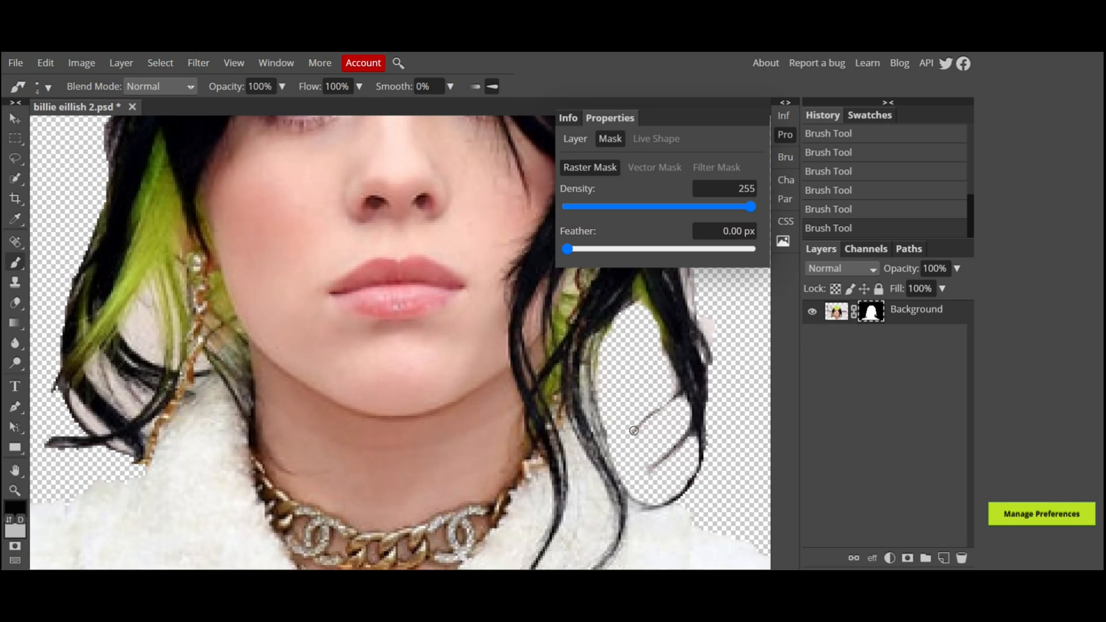
left_click(9, 520)
left_click(15, 507)
left_click(119, 194)
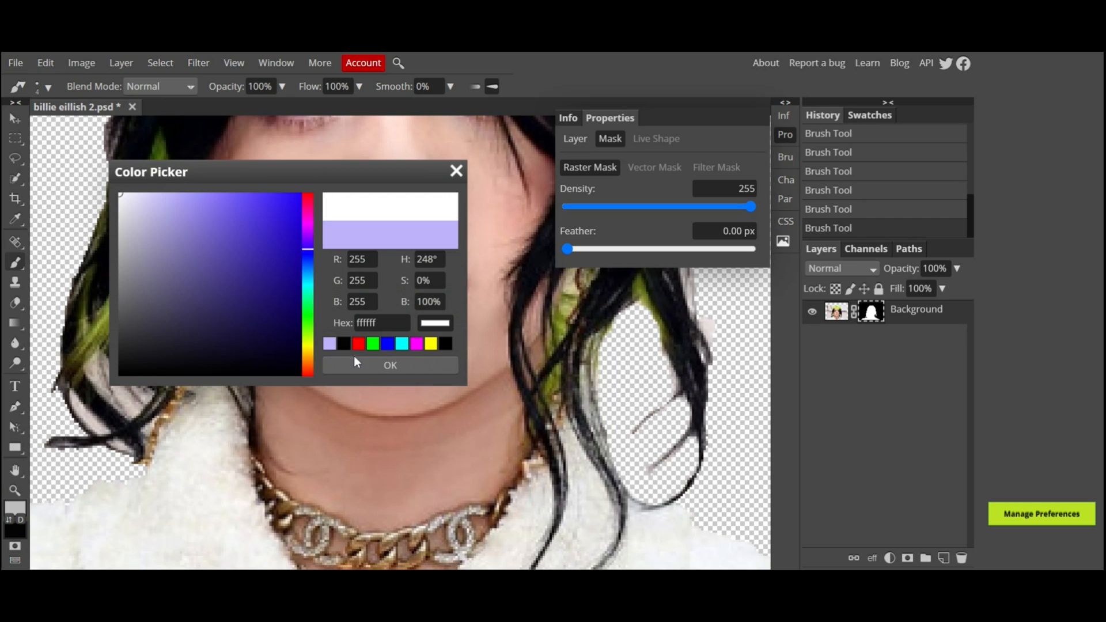
left_click(371, 367)
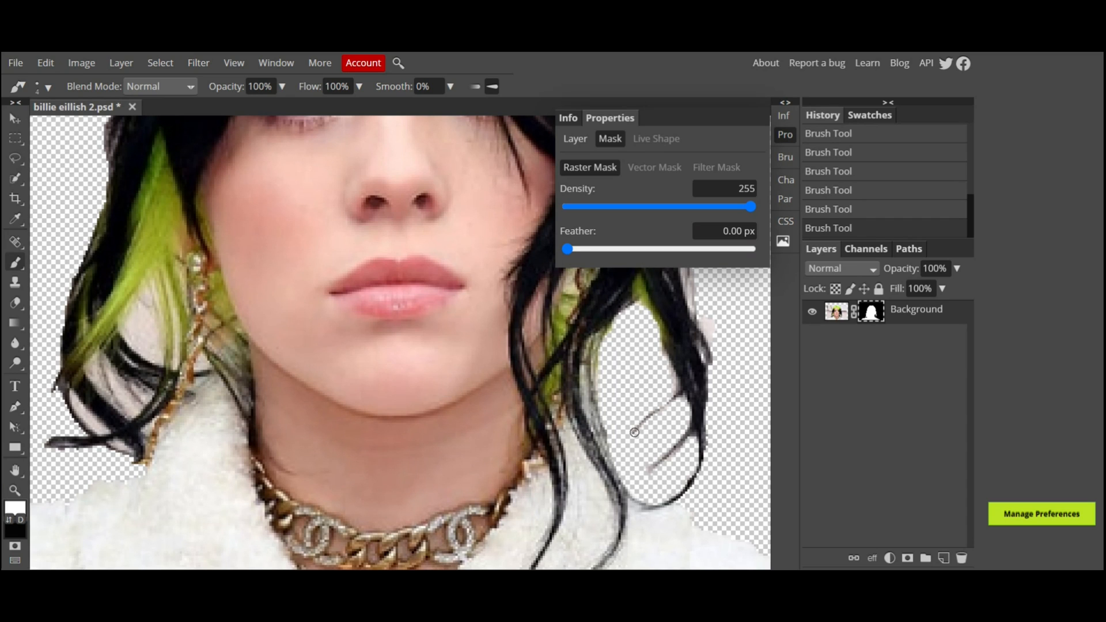
mouse_move(634, 436)
left_mouse_down()
mouse_move(630, 455)
mouse_move(648, 477)
left_mouse_up()
Swap back to black, trim around the restored strand, and mask out the background between the hair strands on the opposite side.
left_click(8, 520)
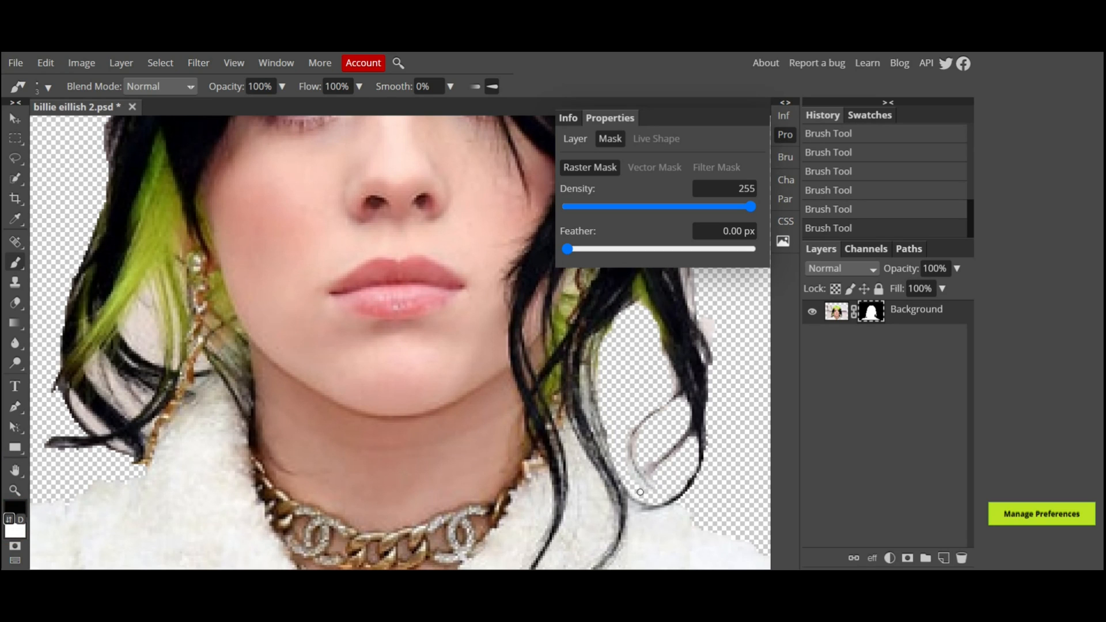
left_click_drag(650, 491, 626, 433)
mouse_move(143, 299)
left_mouse_down()
mouse_move(127, 339)
mouse_move(160, 360)
mouse_move(158, 303)
mouse_move(135, 331)
mouse_move(147, 334)
mouse_move(144, 324)
mouse_move(144, 390)
mouse_move(90, 369)
mouse_move(106, 431)
mouse_move(79, 409)
mouse_move(120, 445)
left_mouse_up()
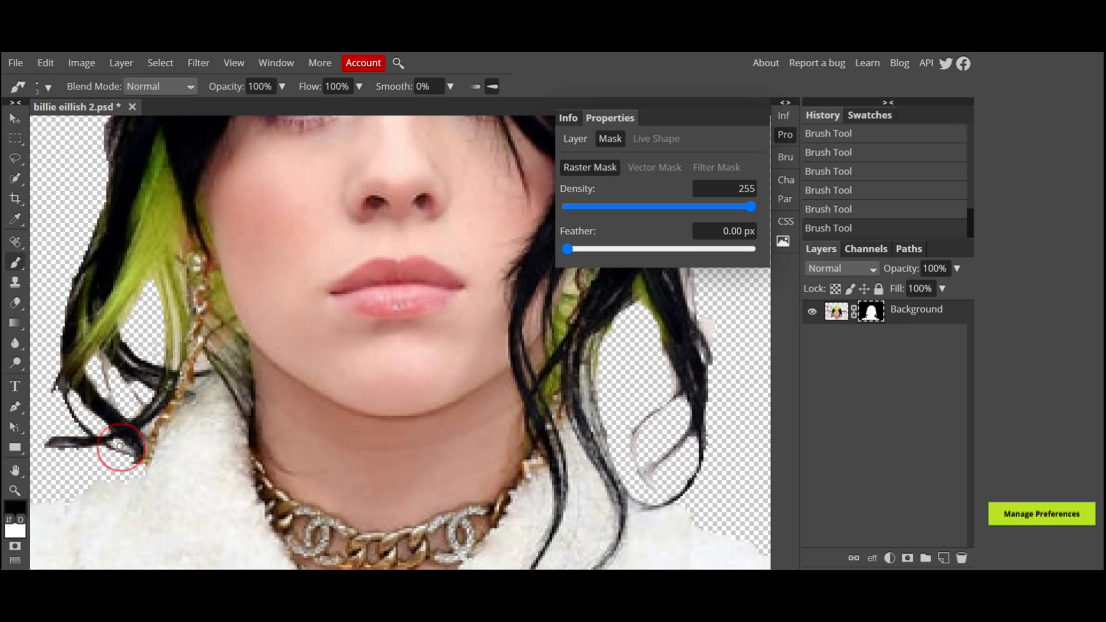
Mask out the leftover background along the outer hair strands and in the gap beside the inner strands with black.
scroll(120, 446, "up", 7)
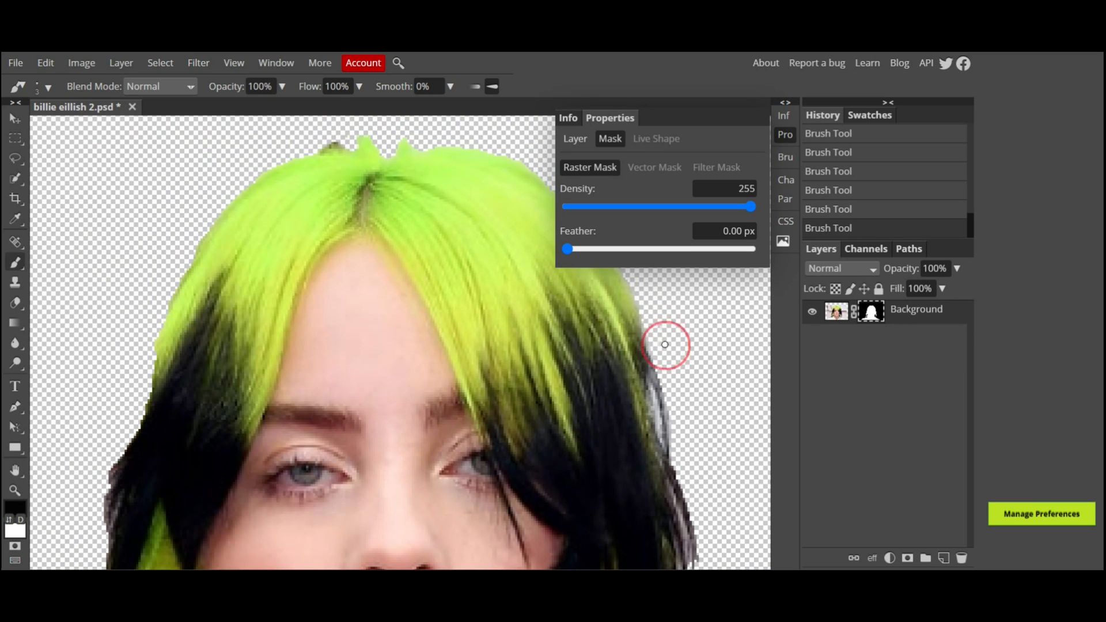
scroll(677, 415, "down", 2)
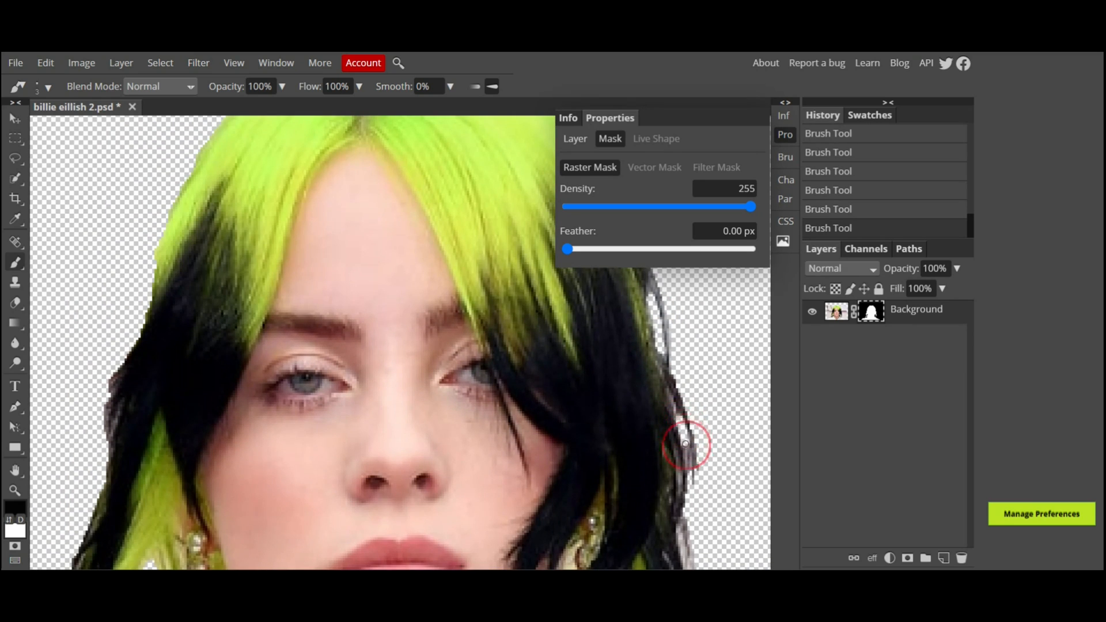
mouse_move(686, 443)
left_mouse_down()
mouse_move(693, 485)
mouse_move(704, 468)
mouse_move(694, 461)
left_mouse_up()
scroll(703, 506, "up", 1)
scroll(703, 507, "down", 4)
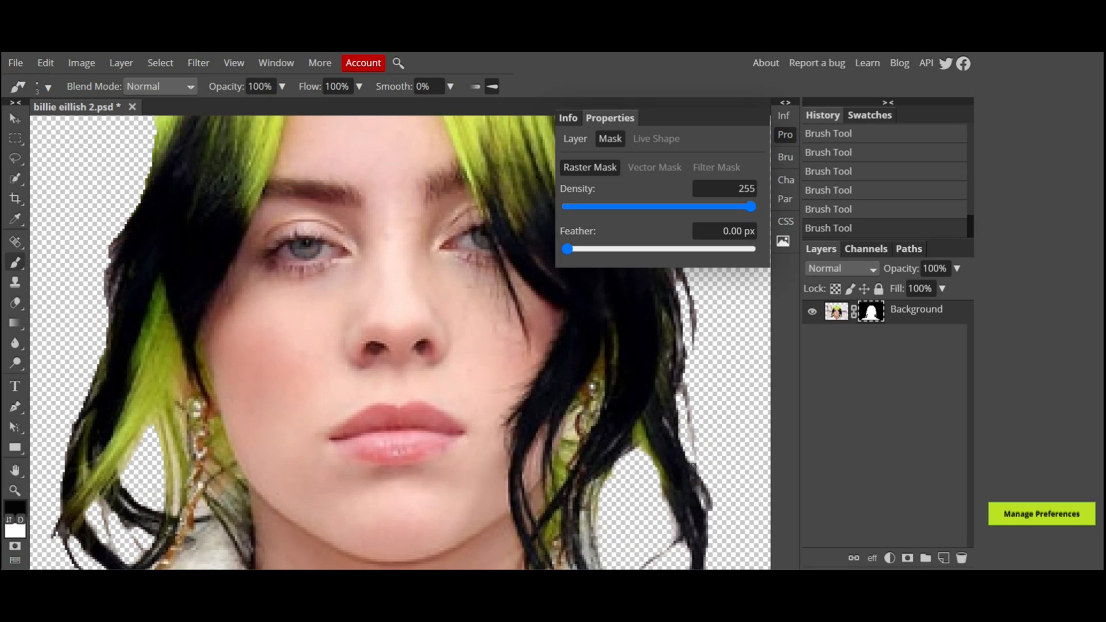
scroll(667, 468, "down", 2)
scroll(668, 468, "down", 2)
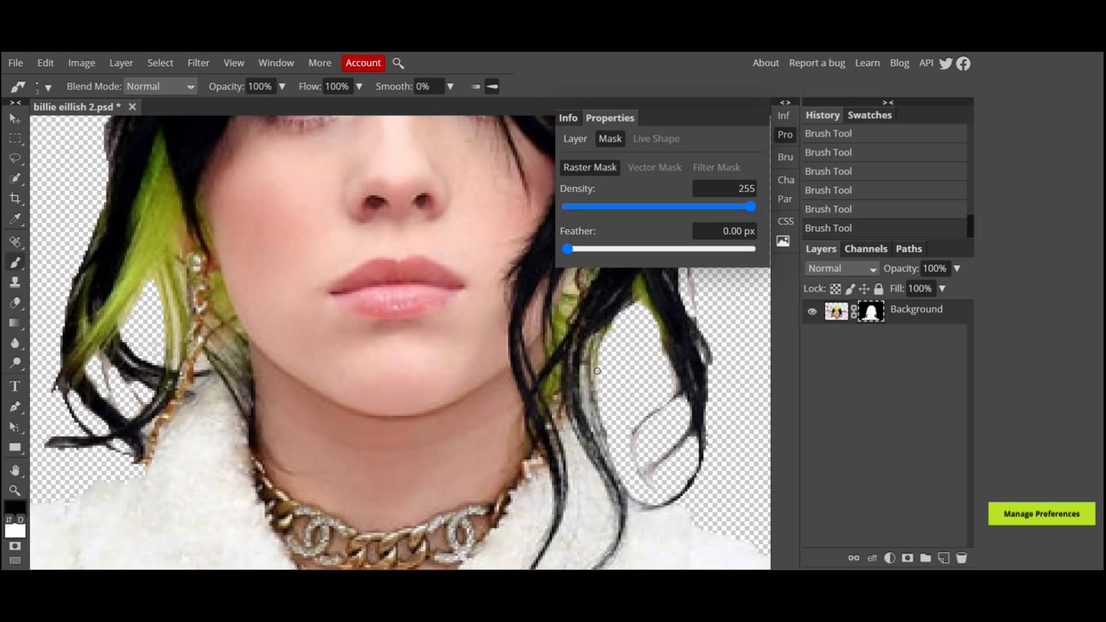
left_click_drag(599, 368, 602, 399)
key("ctrl+1")
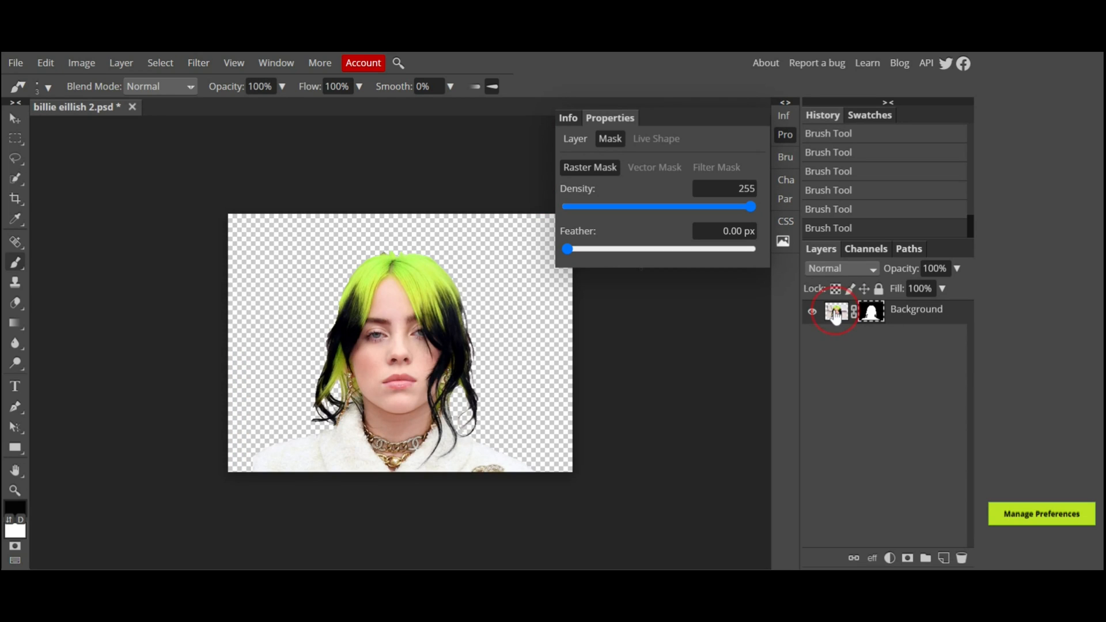
Apply a Threshold adjustment with a level of 143 to the Background layer's image rather than its mask.
left_click(836, 314)
left_click(83, 63)
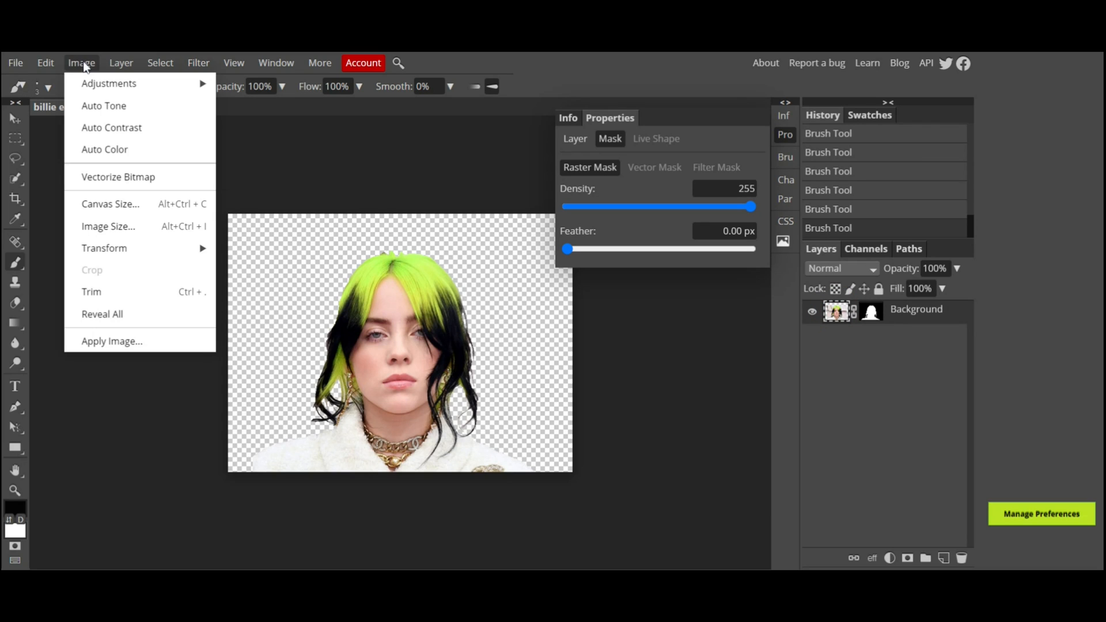
mouse_move(110, 81)
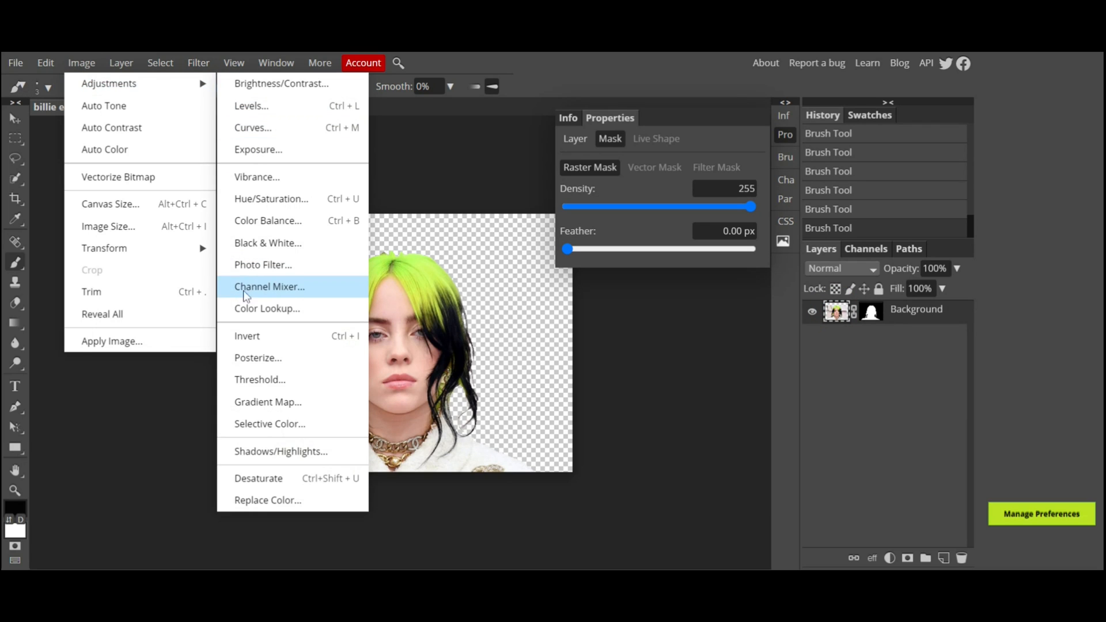
left_click(270, 381)
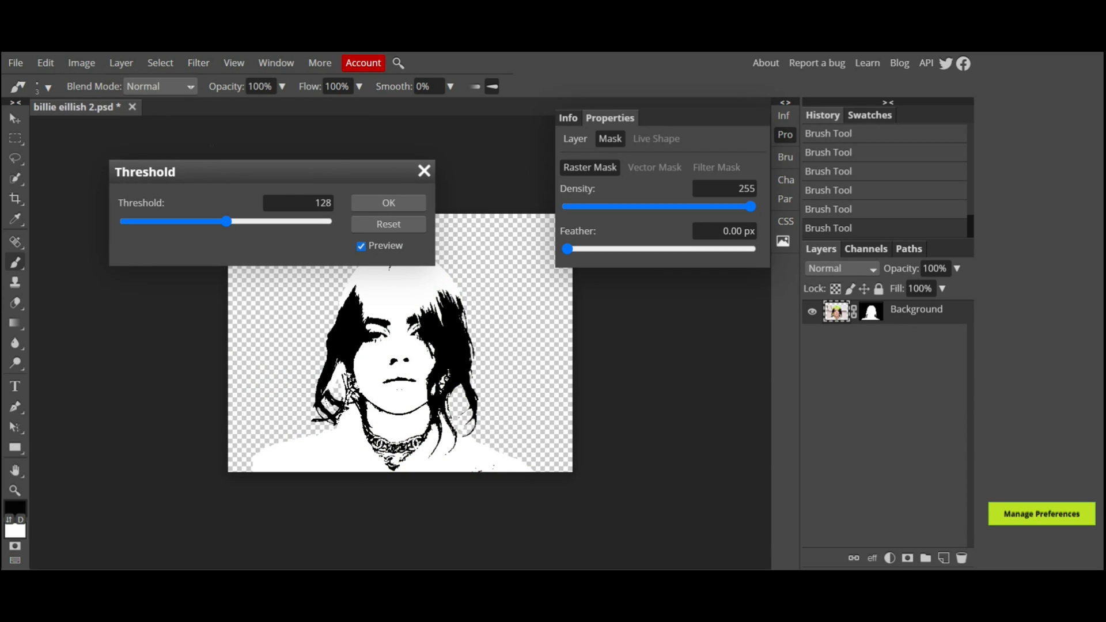
mouse_move(225, 222)
left_mouse_down()
mouse_move(216, 224)
mouse_move(275, 226)
mouse_move(188, 227)
mouse_move(239, 226)
left_mouse_up()
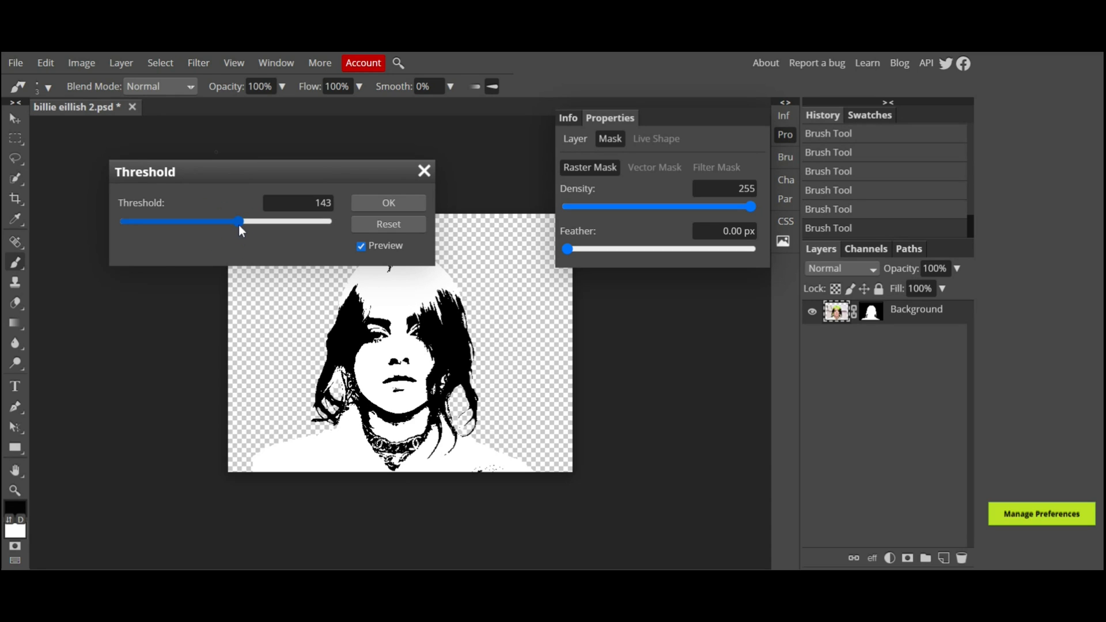
left_click(403, 207)
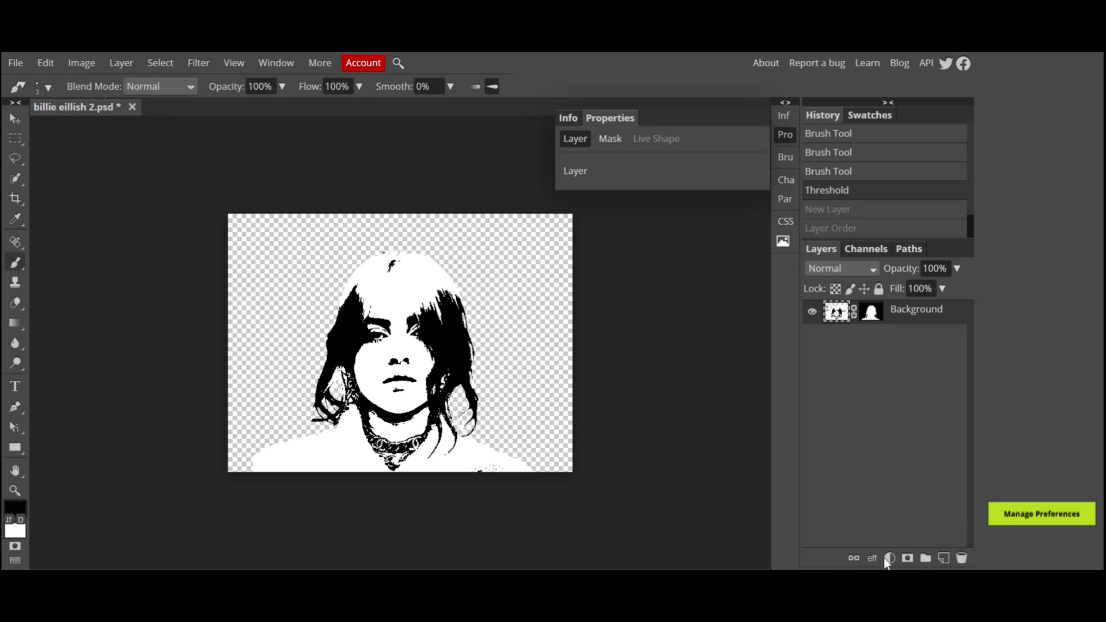
Add a new empty layer and place it below the Background layer.
left_click(944, 559)
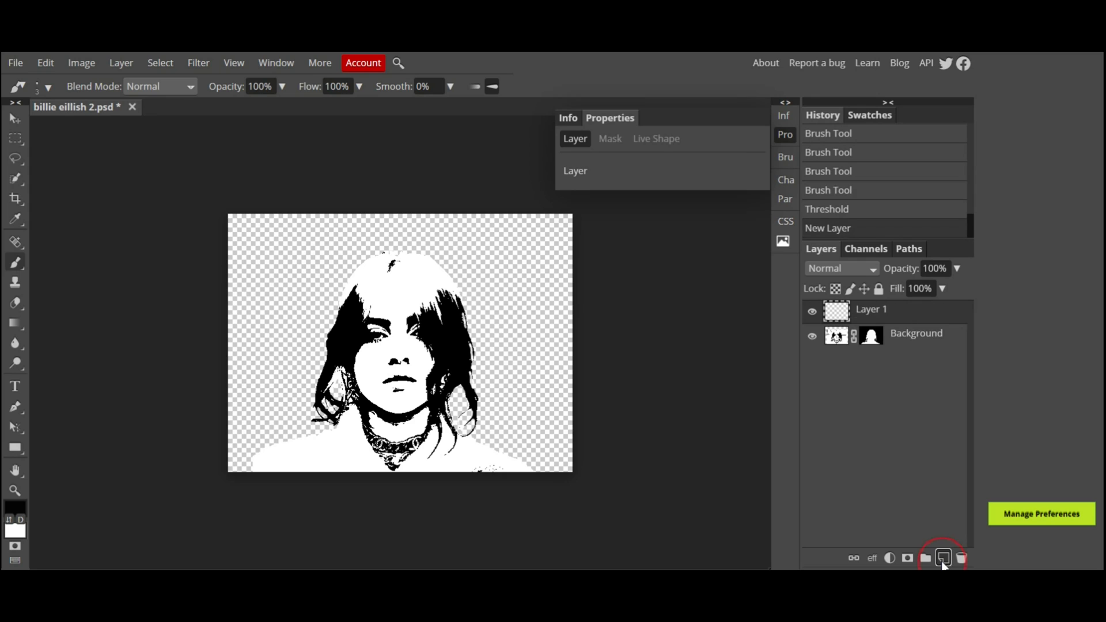
left_click(862, 314)
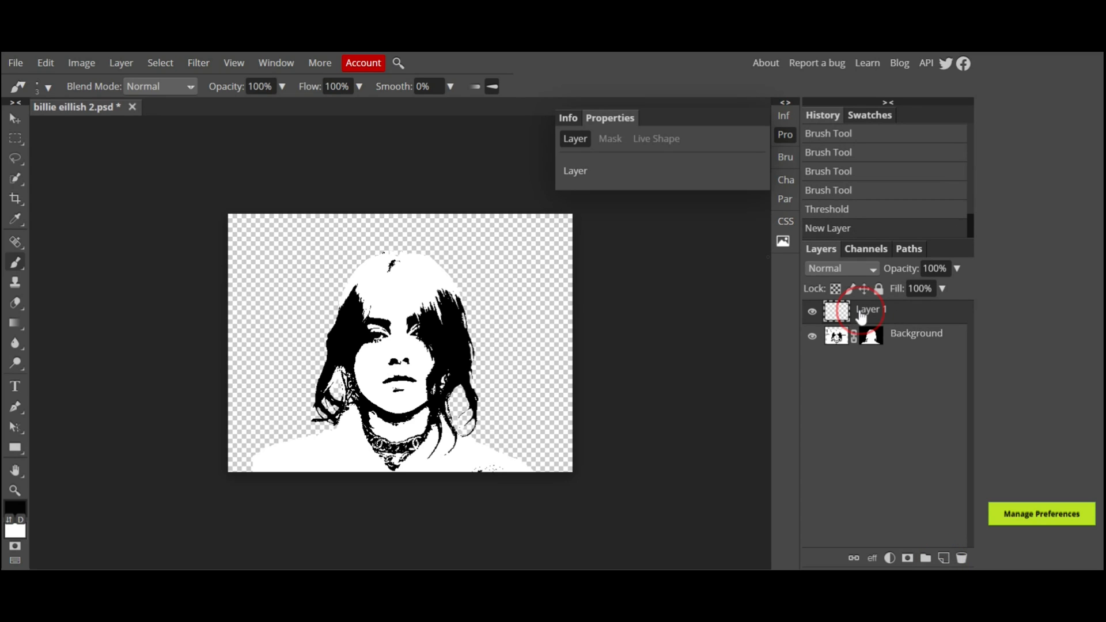
left_click_drag(862, 314, 856, 359)
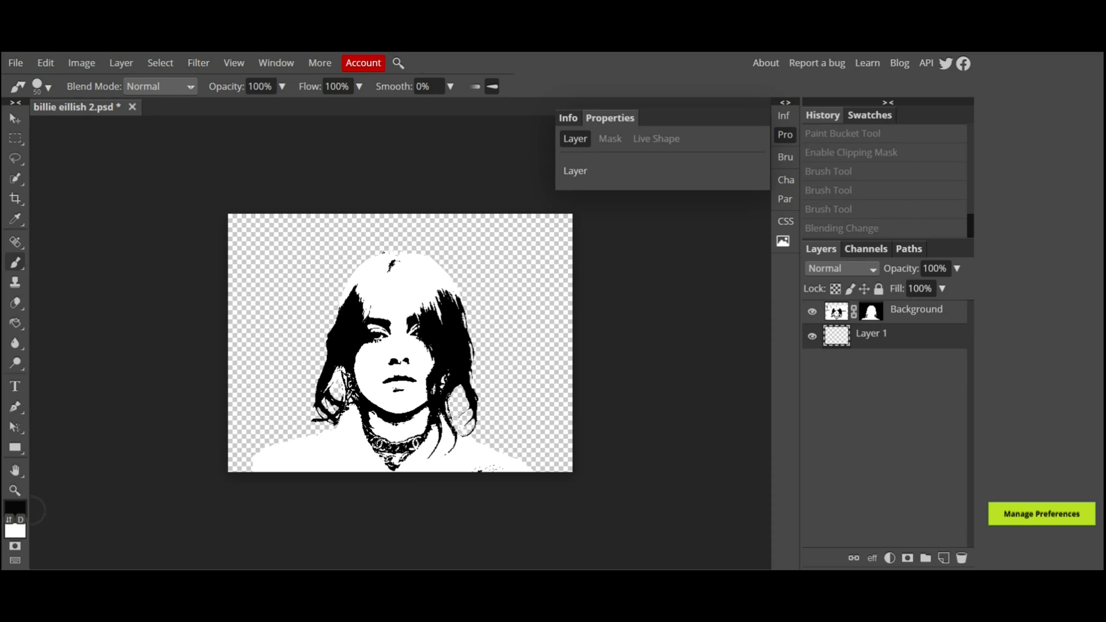
Swap the foreground colour to white and fill Layer 1 with it using the Paint Bucket tool.
left_click(8, 521)
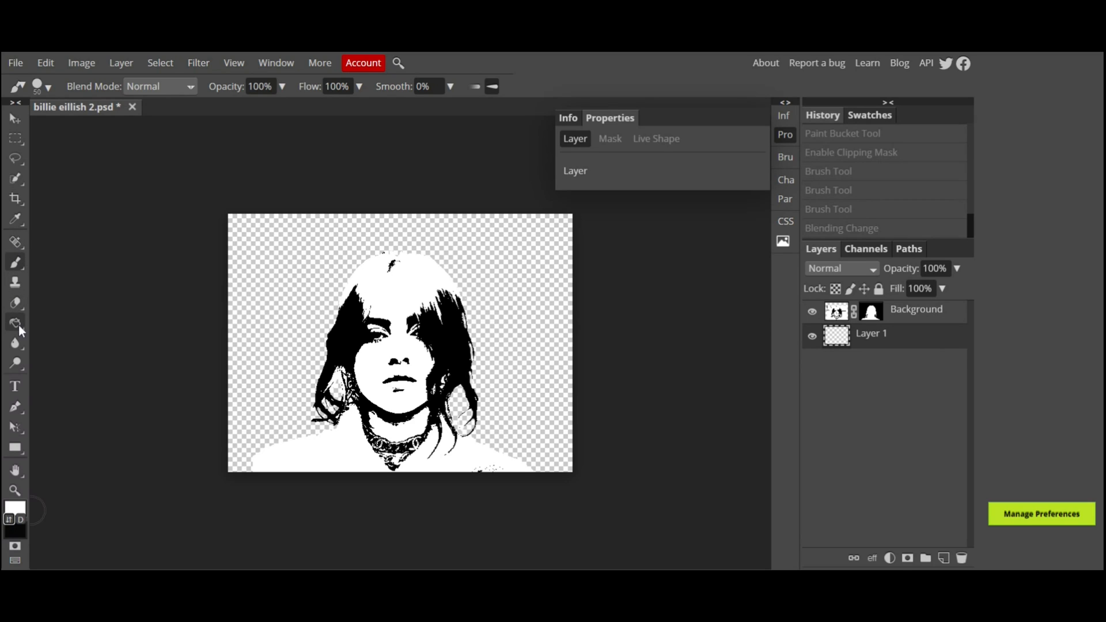
mouse_move(19, 325)
left_mouse_down()
mouse_move(75, 329)
mouse_move(80, 347)
left_mouse_up()
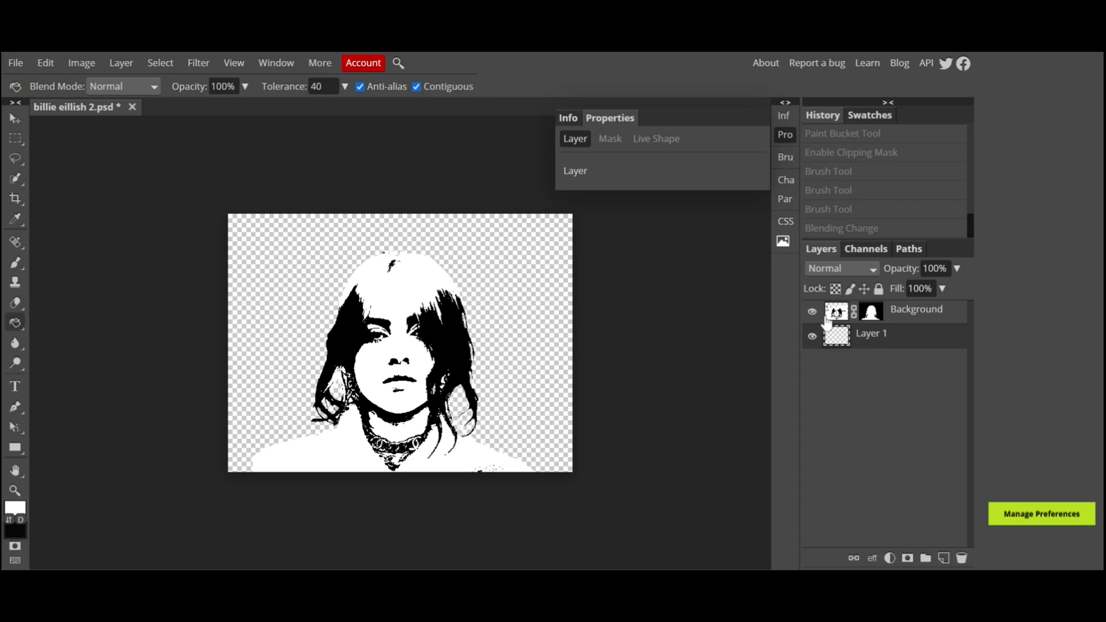
left_click(295, 316)
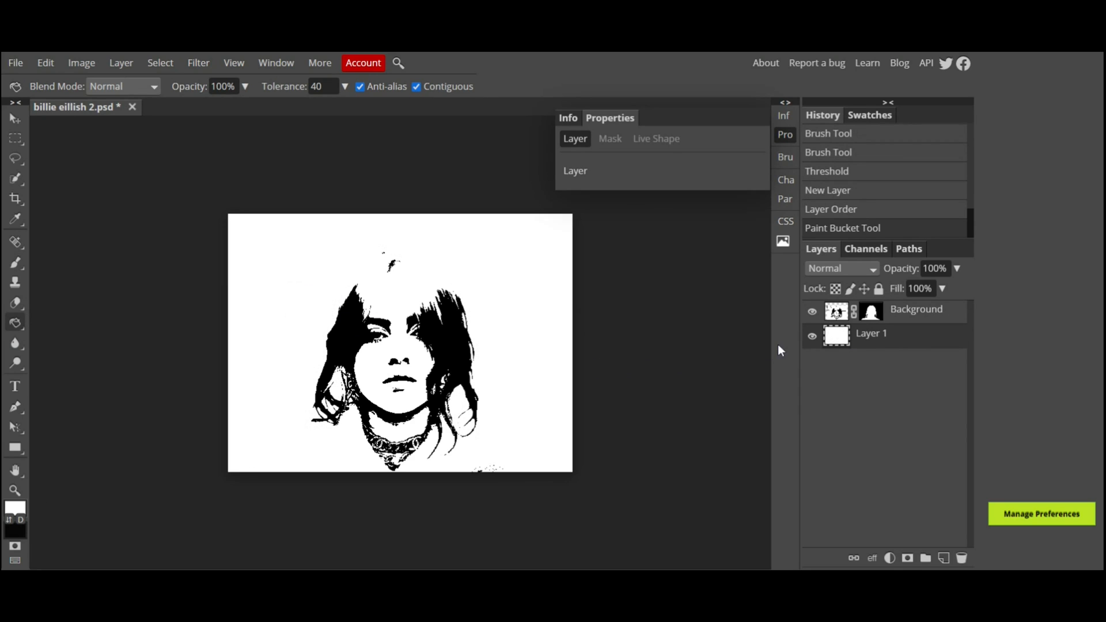
Clip the Background layer to Layer 1 and set its blend mode to Linear Burn.
left_click(836, 313)
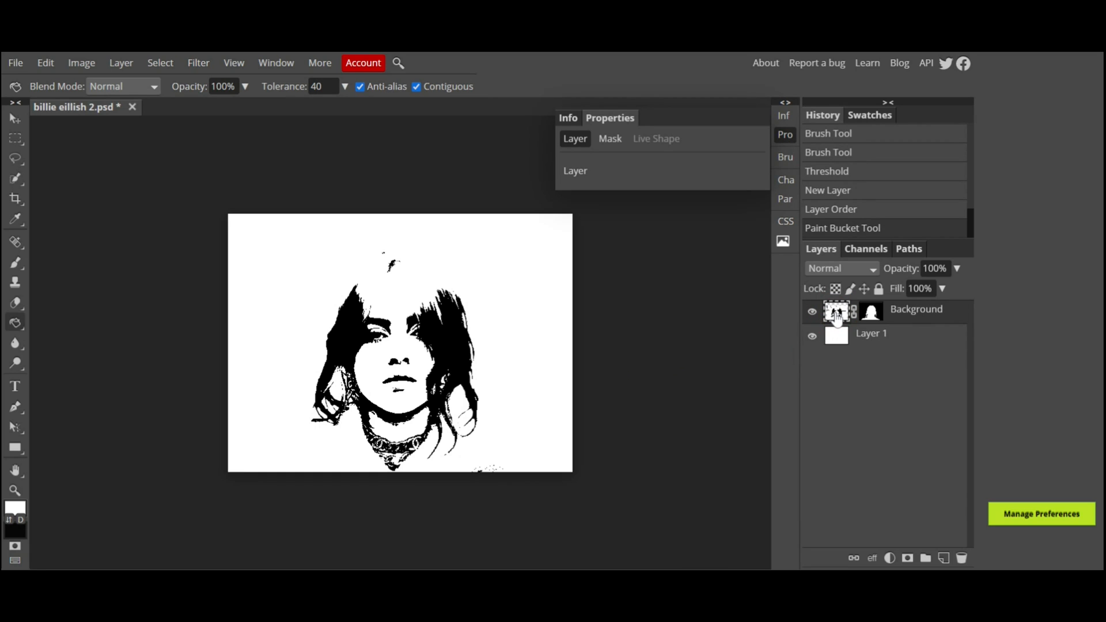
right_click(837, 313)
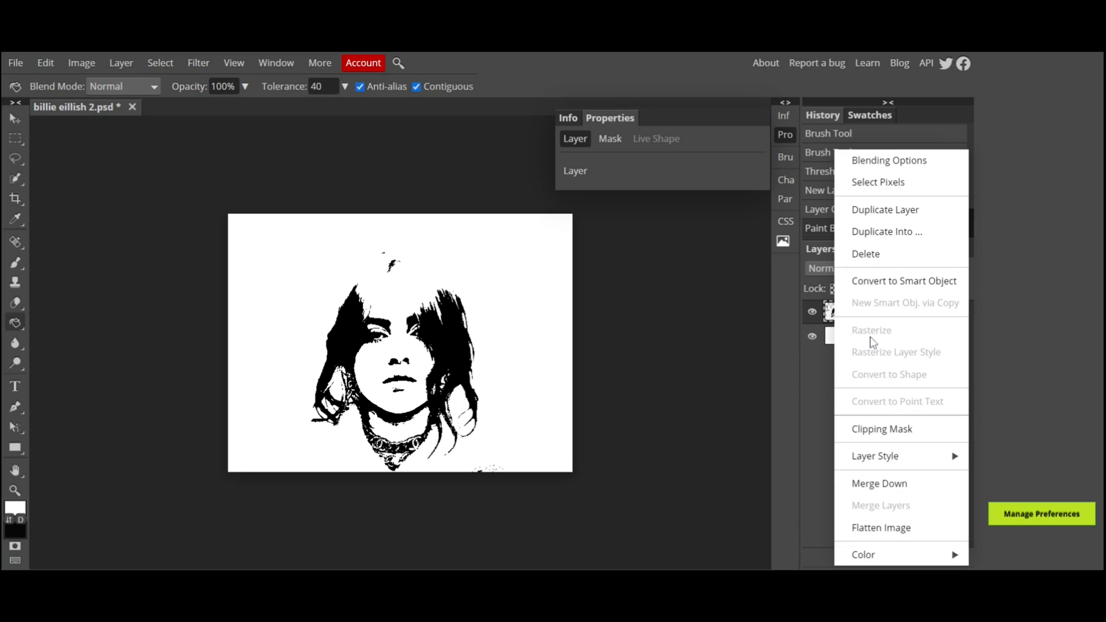
left_click(870, 431)
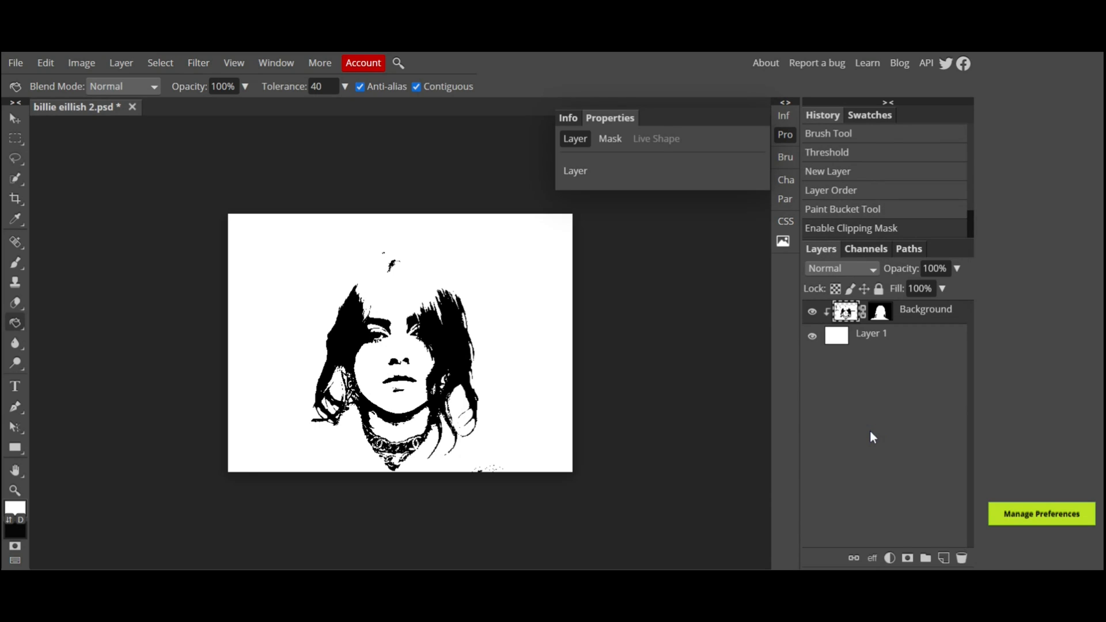
left_click(876, 272)
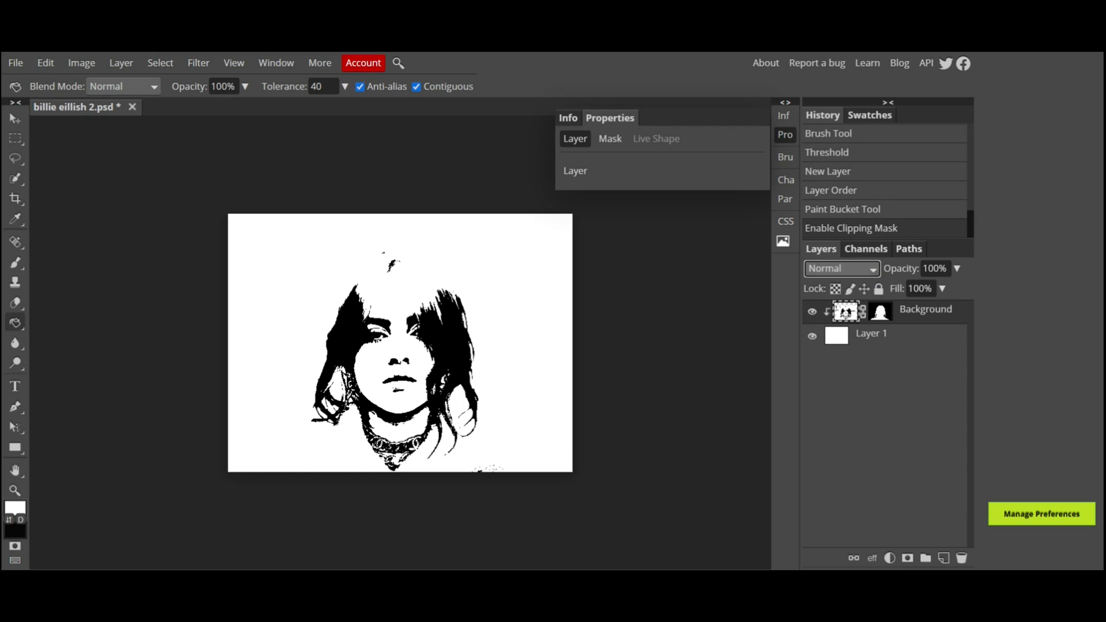
left_click(843, 358)
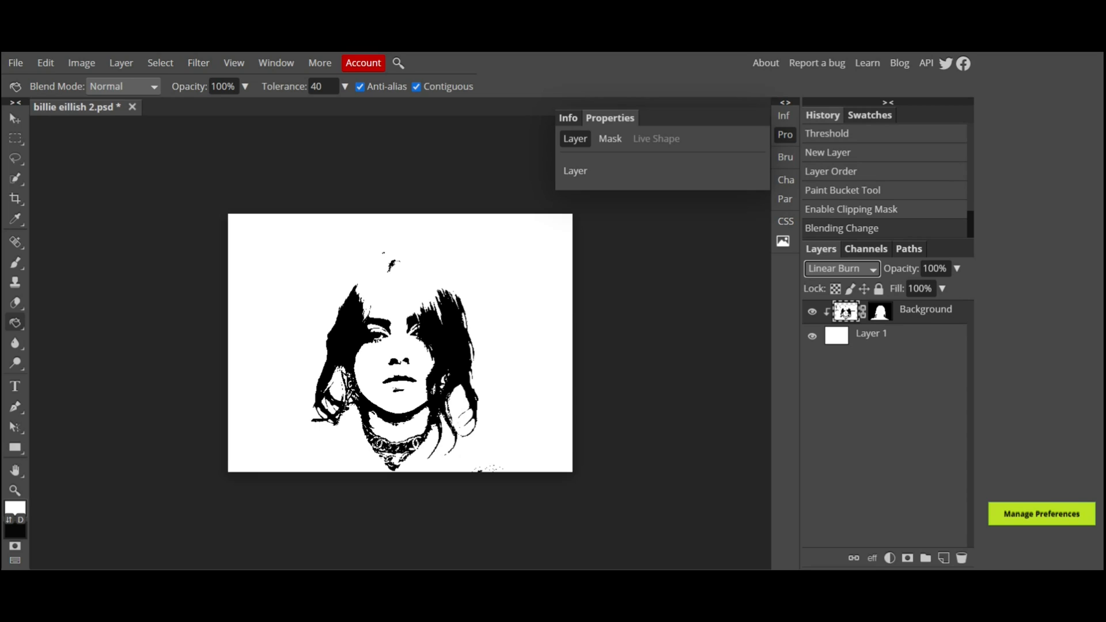
Set the foreground colour to green (23f60f) and brush over the upper hair on Layer 1.
left_click(838, 339)
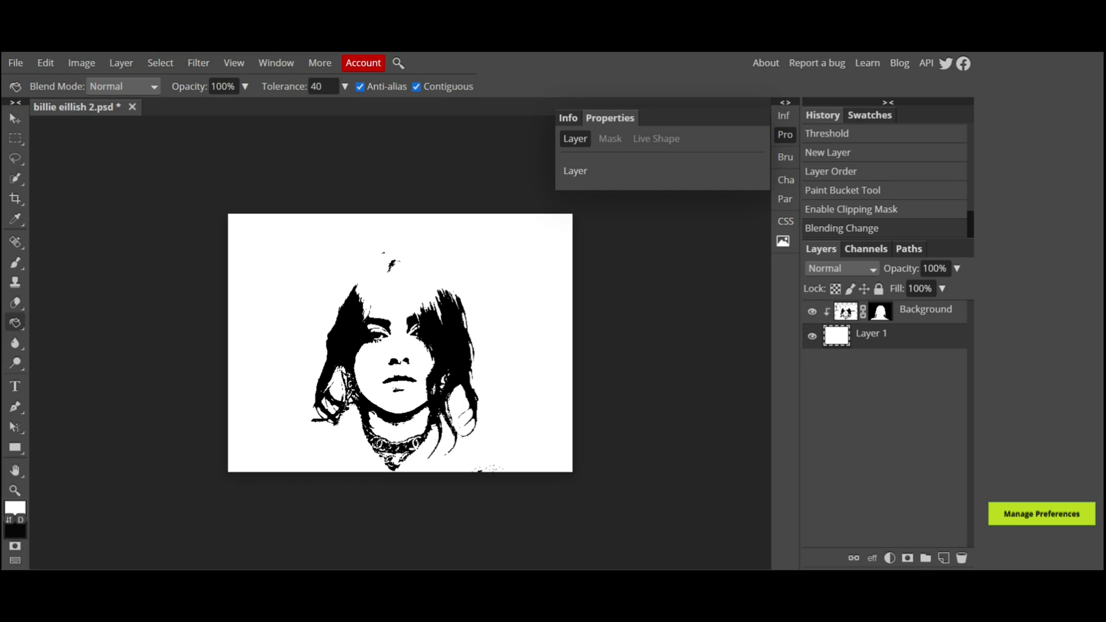
left_click(16, 511)
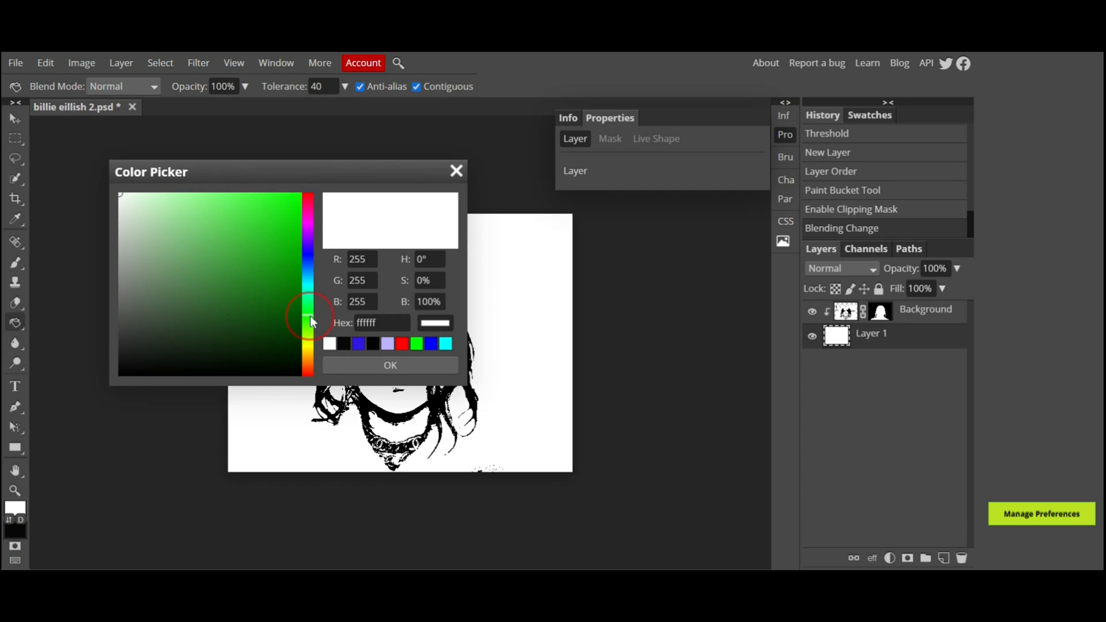
left_click_drag(310, 316, 310, 315)
left_click(291, 200)
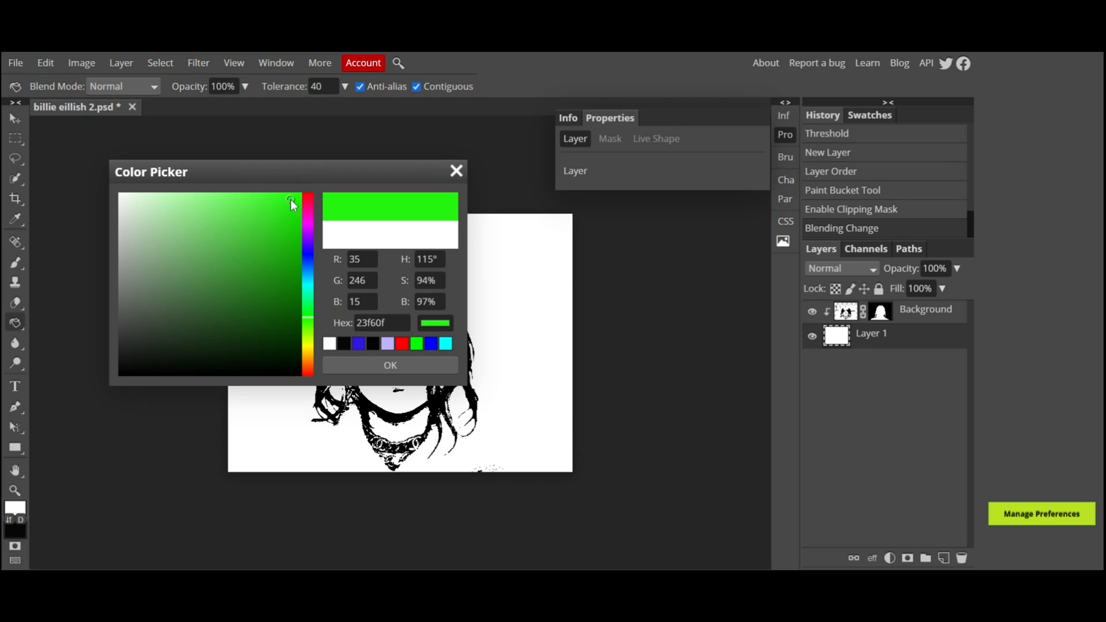
left_click(391, 369)
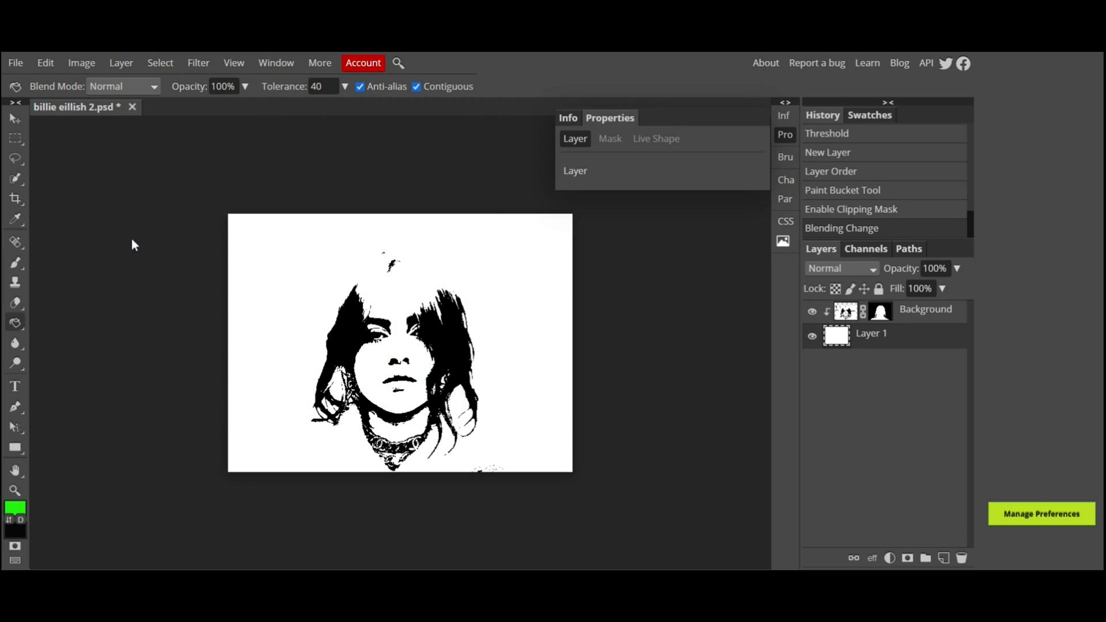
right_click(15, 262)
left_click(46, 263)
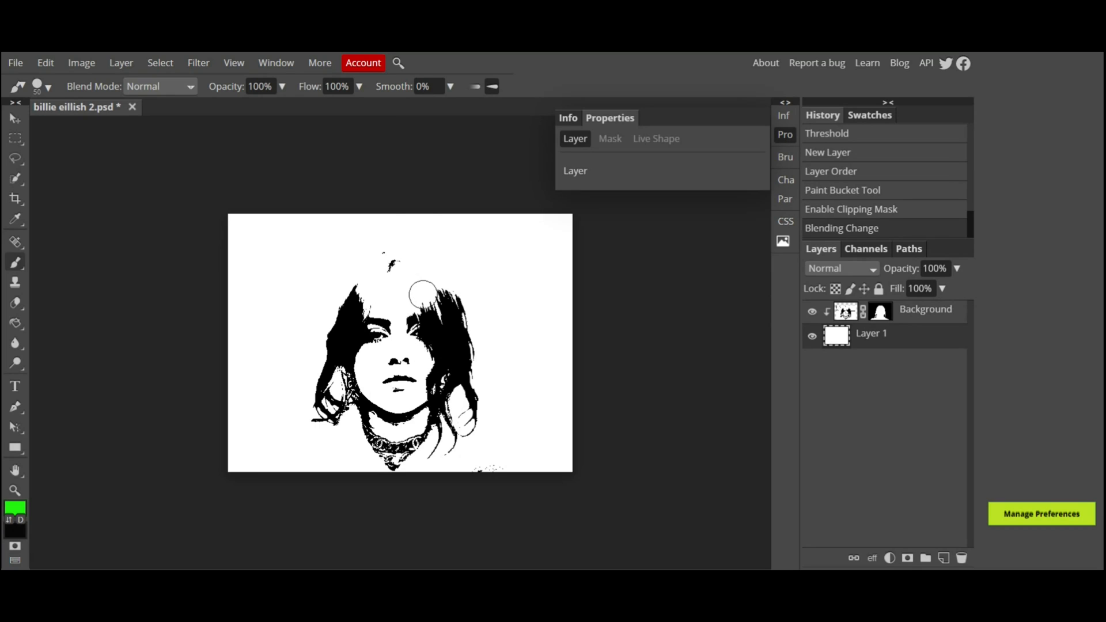
key("bracketleft")
mouse_move(455, 301)
left_mouse_down()
mouse_move(432, 276)
mouse_move(391, 266)
mouse_move(360, 300)
mouse_move(423, 291)
mouse_move(443, 314)
mouse_move(386, 286)
mouse_move(382, 306)
mouse_move(390, 292)
mouse_move(392, 307)
left_mouse_up()
Set the foreground colour to white and trim the green overspill along the top outline of the hair with a smaller brush.
left_click(15, 302)
key("ctrl+z")
left_click(17, 508)
left_click(118, 187)
left_click(446, 192)
left_click(15, 263)
left_click(394, 254)
key("bracketleft")
key("bracketleft")
key("bracketleft")
key("bracketleft")
left_click_drag(385, 250, 453, 286)
Choose a light pink foreground colour, enlarge the brush, and paint the face and neck on Layer 1.
left_click(15, 508)
left_click(308, 223)
left_click(155, 195)
left_click(390, 365)
key("bracketright")
key("bracketright")
key("bracketright")
key("bracketright")
mouse_move(384, 318)
left_mouse_down()
mouse_move(407, 321)
mouse_move(378, 324)
mouse_move(402, 351)
mouse_move(394, 343)
mouse_move(365, 359)
mouse_move(381, 390)
mouse_move(404, 400)
left_mouse_up()
left_click_drag(419, 375, 421, 344)
mouse_move(377, 417)
left_mouse_down()
mouse_move(406, 418)
mouse_move(311, 447)
mouse_move(270, 477)
mouse_move(364, 463)
left_mouse_up()
Choose a light blue foreground colour and paint the jacket across both shoulders on Layer 1.
left_click(15, 508)
left_click(308, 269)
left_click(208, 194)
left_click(308, 277)
left_click(390, 365)
mouse_move(451, 416)
left_mouse_down()
mouse_move(432, 452)
mouse_move(509, 461)
left_mouse_up()
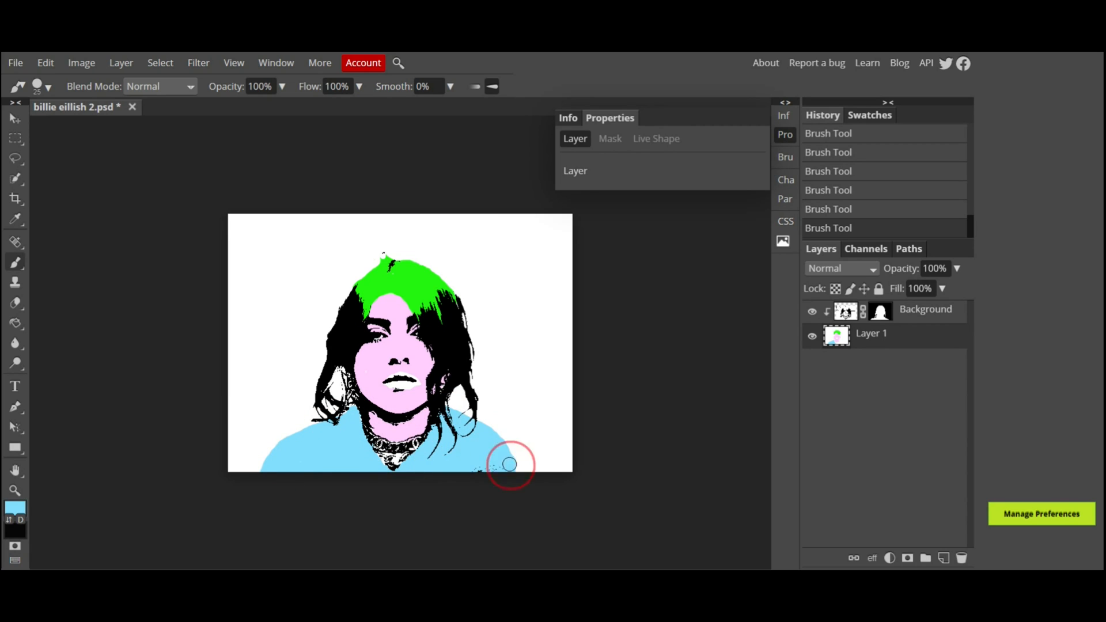
Set the foreground colour to dark pink (ac4c74) and paint the lips with a smaller brush.
key("ctrl+plus")
key("ctrl+plus")
scroll(440, 402, "down", 2)
left_click(15, 509)
left_click(235, 260)
left_click(308, 215)
left_click(390, 365)
key("bracketleft")
key("bracketleft")
mouse_move(354, 397)
left_mouse_down()
mouse_move(403, 382)
mouse_move(440, 424)
mouse_move(382, 421)
mouse_move(457, 407)
left_mouse_up()
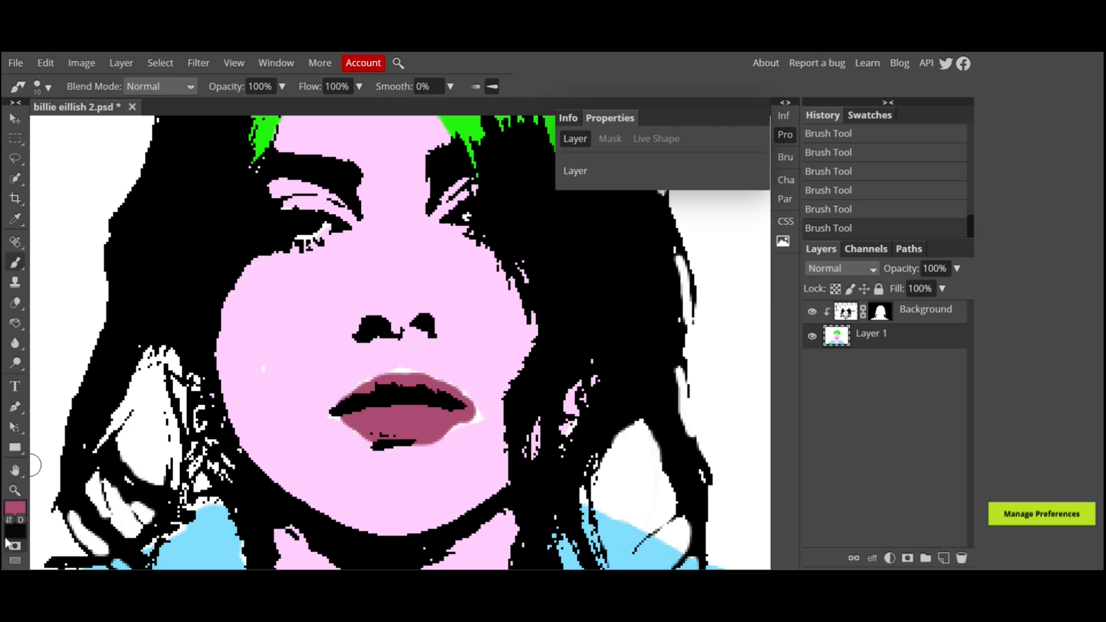
Sample the light pink skin colour with the Eyedropper and brush around the lips to clean up their outline.
left_click(15, 508)
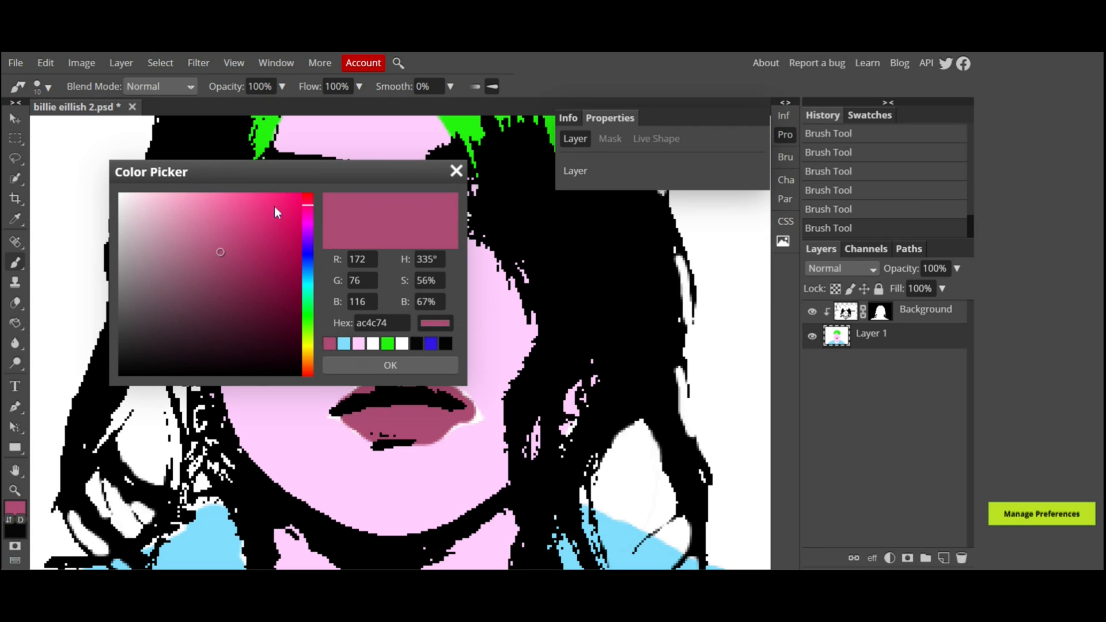
left_click(457, 172)
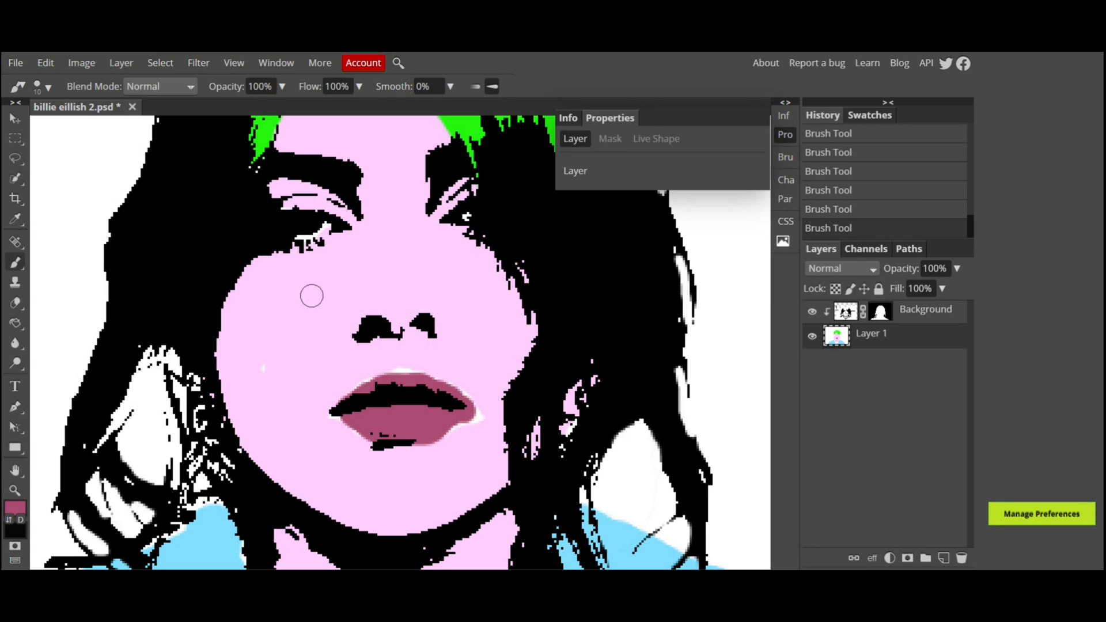
right_click(16, 225)
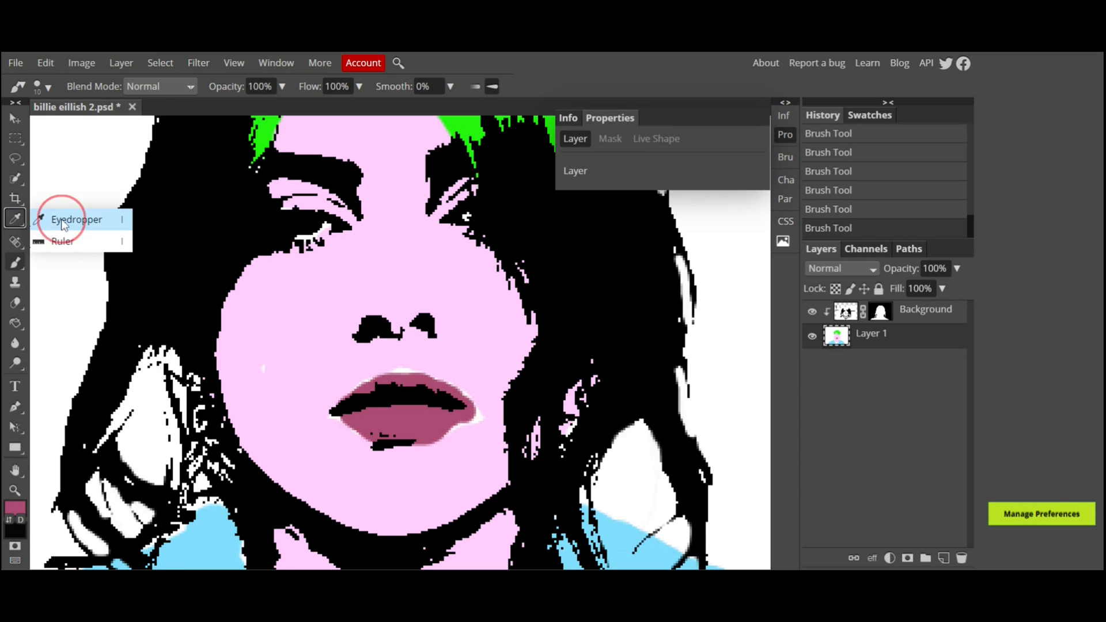
left_click(69, 228)
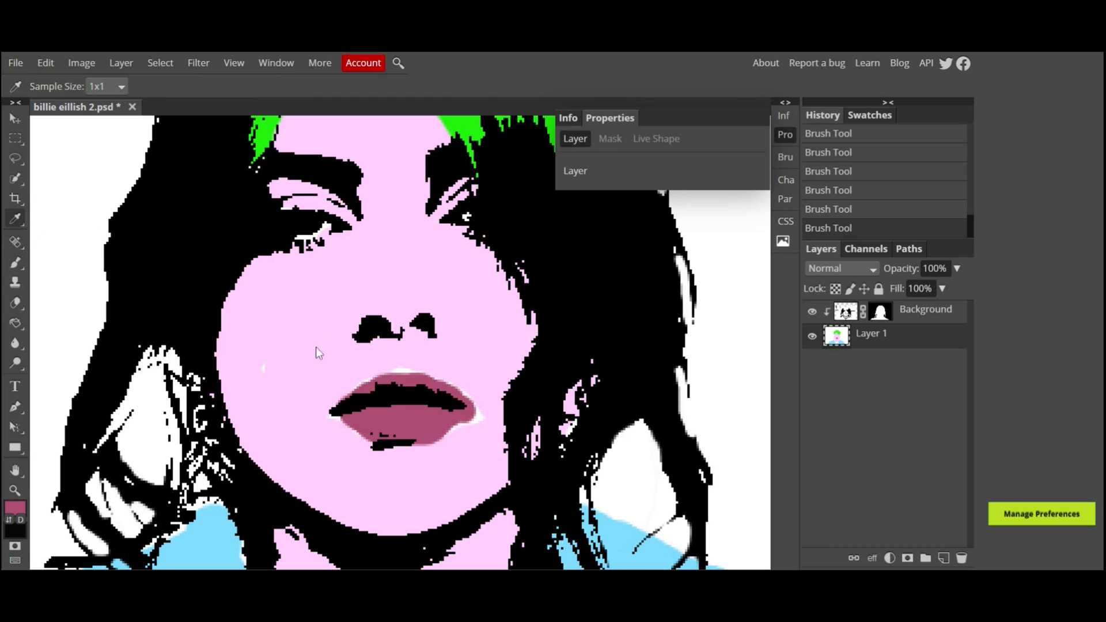
left_click(321, 366)
key("b")
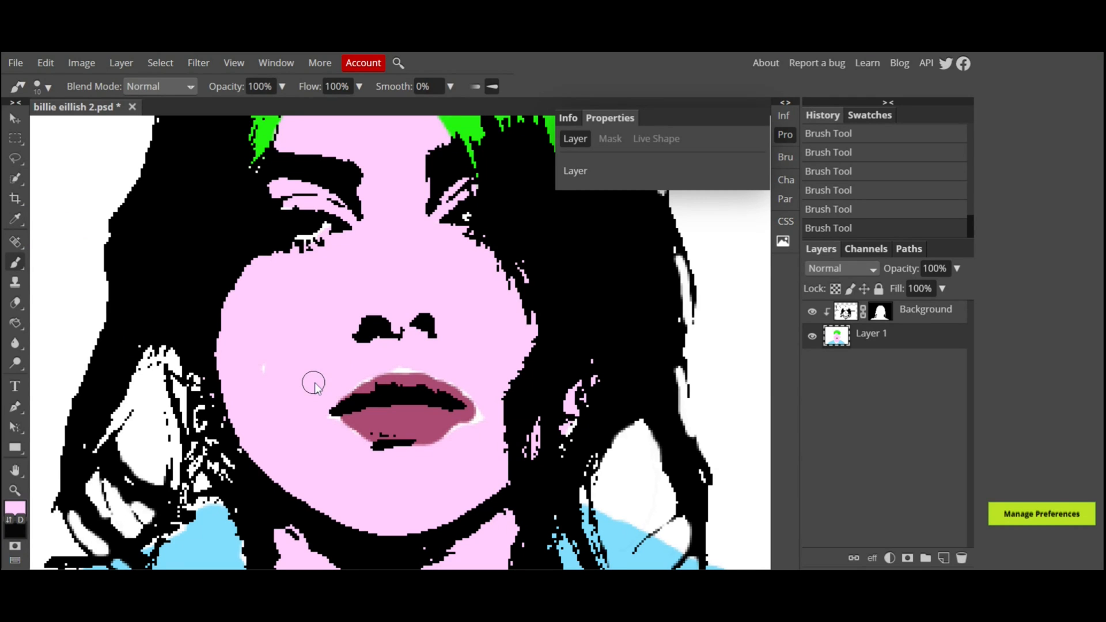
mouse_move(390, 355)
left_mouse_down()
mouse_move(357, 374)
mouse_move(433, 364)
mouse_move(462, 381)
mouse_move(462, 433)
left_mouse_up()
mouse_move(332, 426)
left_mouse_down()
mouse_move(411, 456)
mouse_move(473, 425)
left_mouse_up()
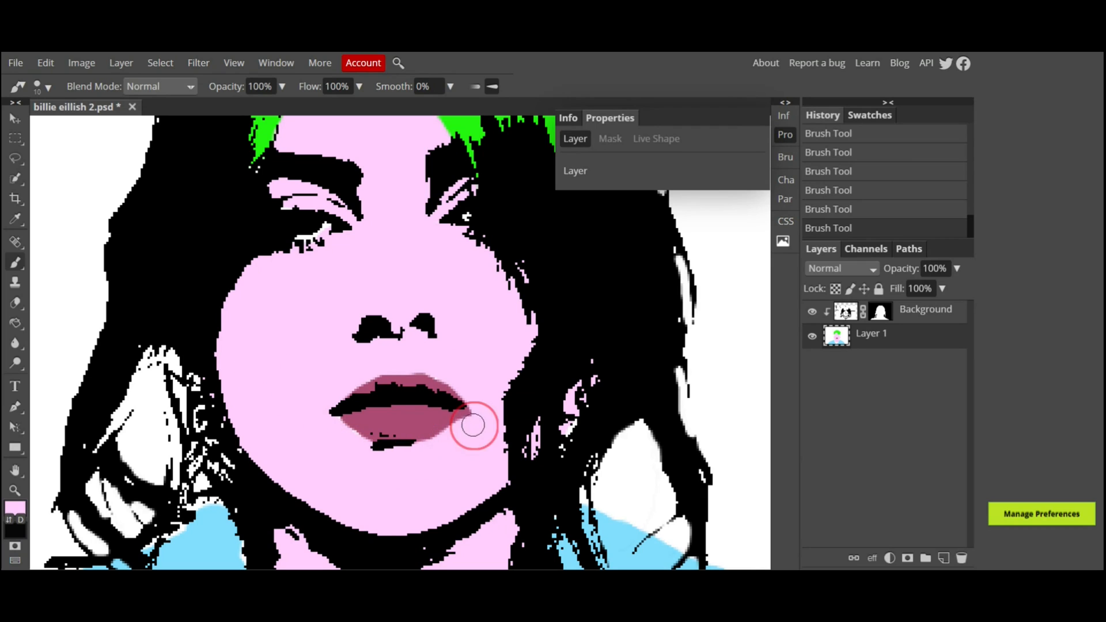
Sample the white of the eye with the Eyedropper as the foreground colour and return to the Brush tool.
key("i")
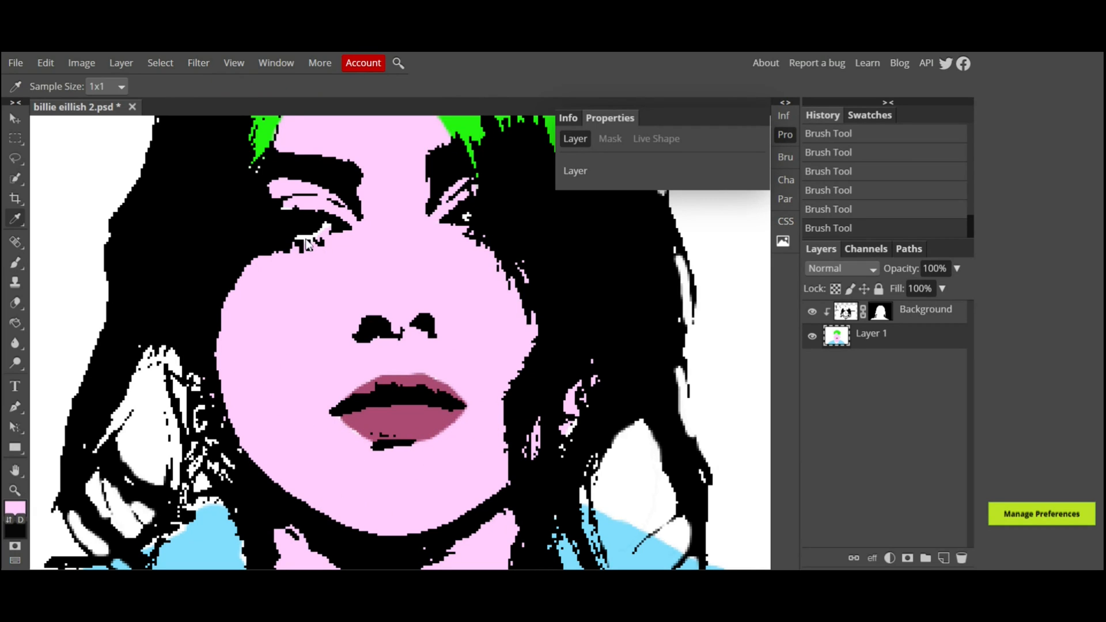
left_click(307, 244)
key("b")
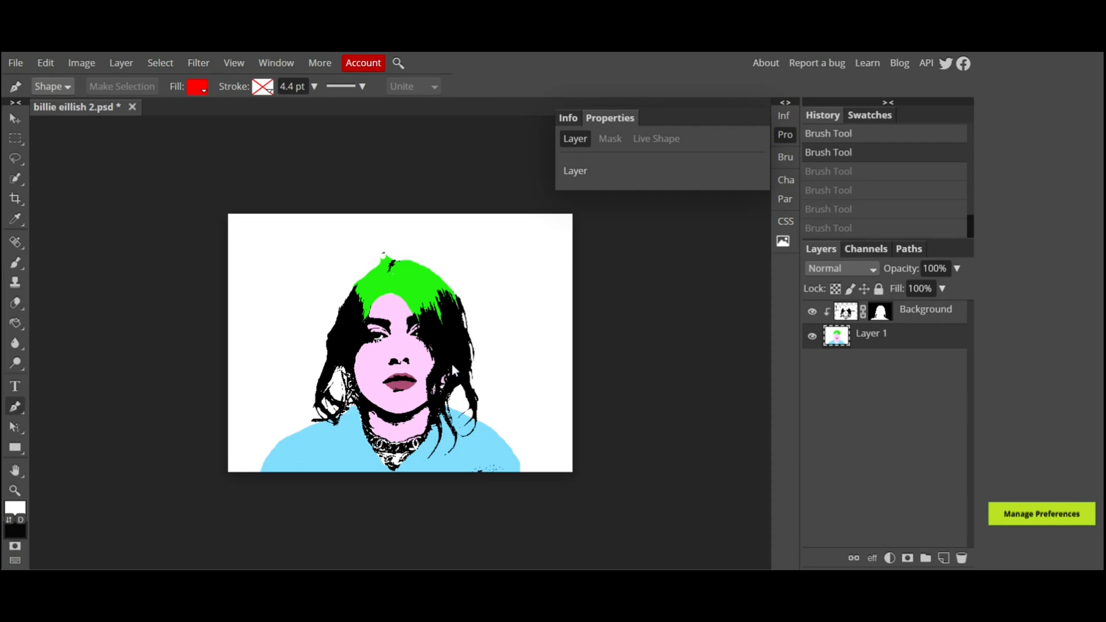
Choose a bright yellow foreground colour and paint over the necklace on Layer 1.
left_click(15, 510)
left_click(307, 347)
left_click(278, 207)
left_click(390, 364)
left_click(15, 262)
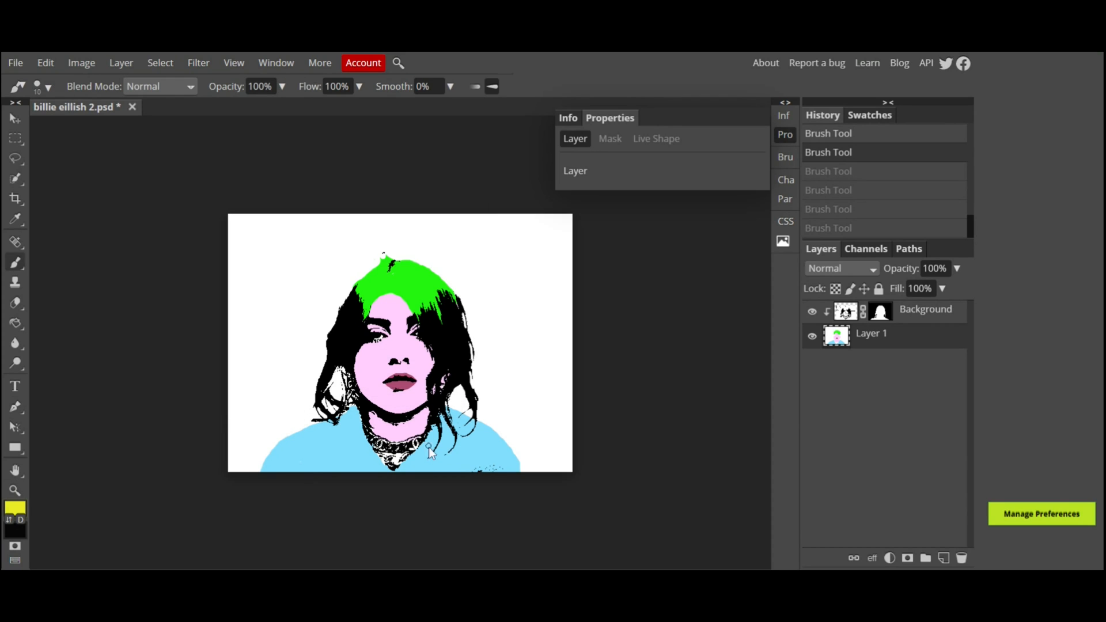
mouse_move(429, 447)
left_mouse_down()
mouse_move(397, 455)
mouse_move(371, 438)
left_mouse_up()
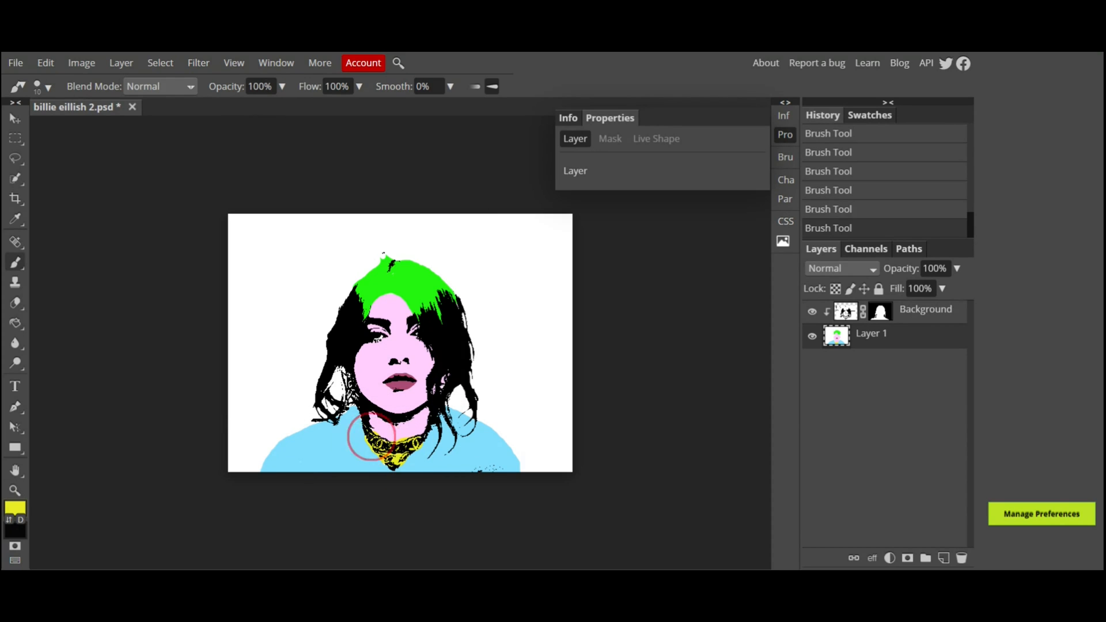
Sample the light pink skin colour from the neck and paint the skin gap inside the lower part of the necklace.
left_click(372, 461, "alt")
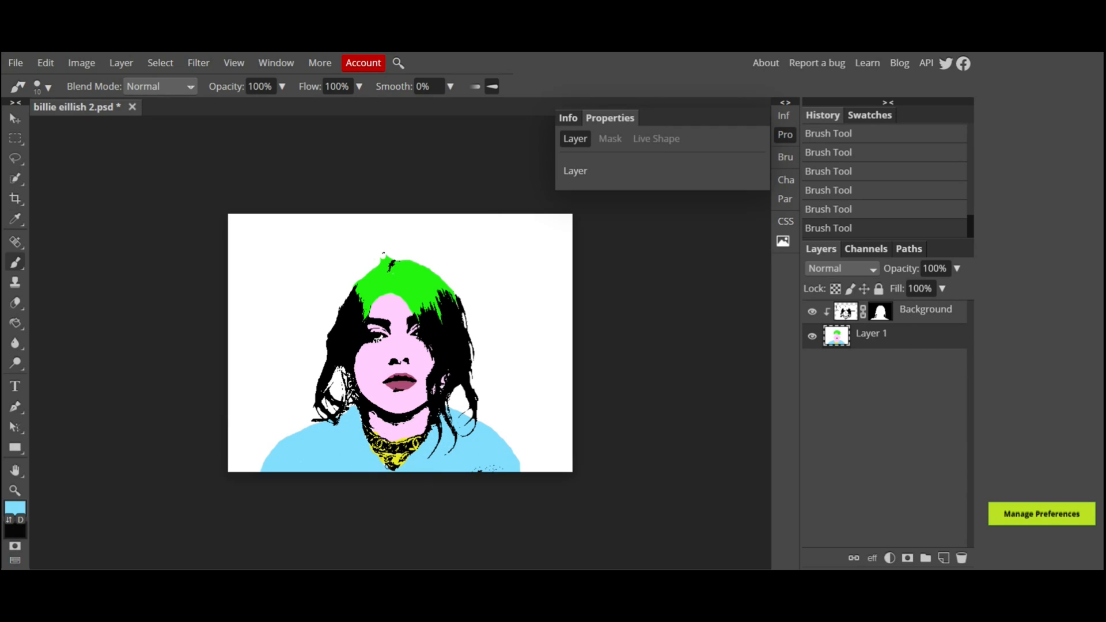
key("i")
key("b")
key("i")
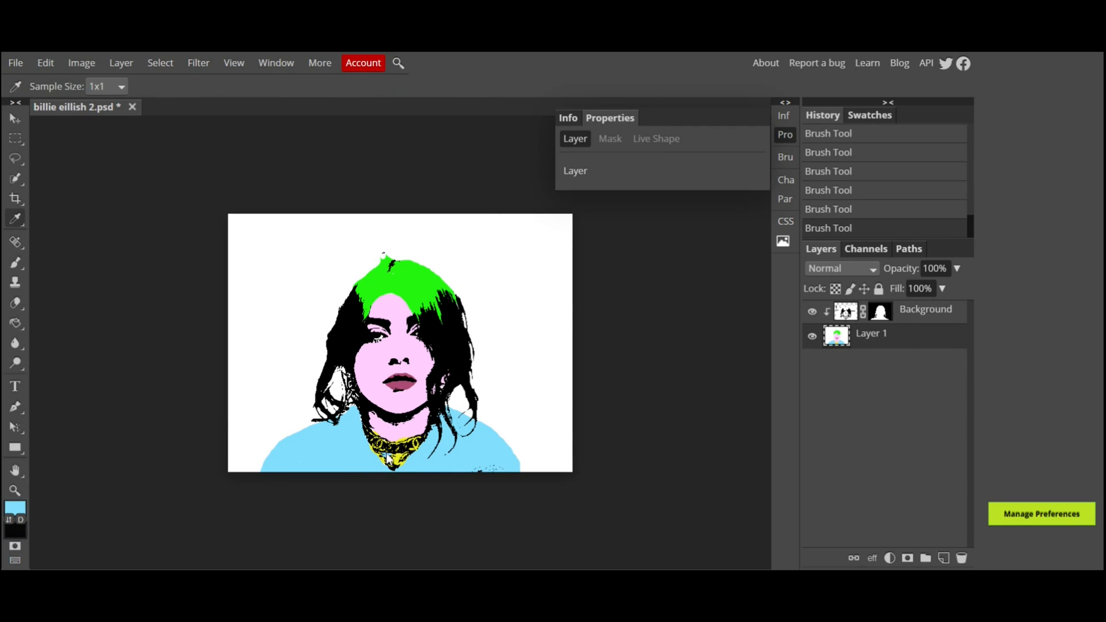
key("ctrl+z")
key("i")
key("i")
left_click(399, 432)
key("b")
left_click_drag(383, 452, 403, 455)
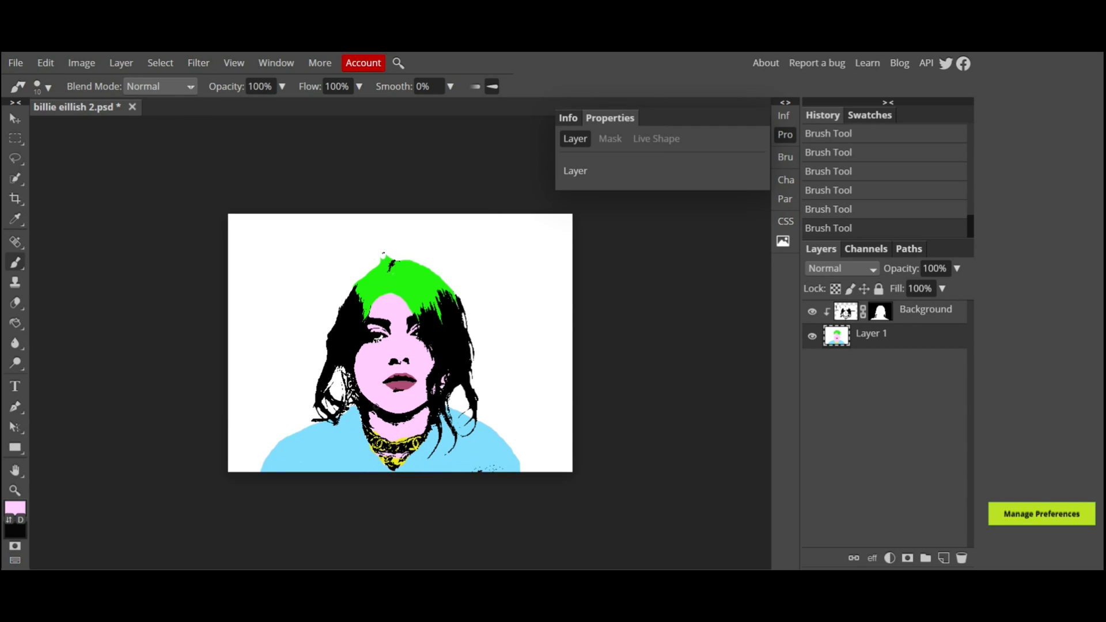
Set the foreground colour to a dark purple in the Color Picker.
left_click(12, 511)
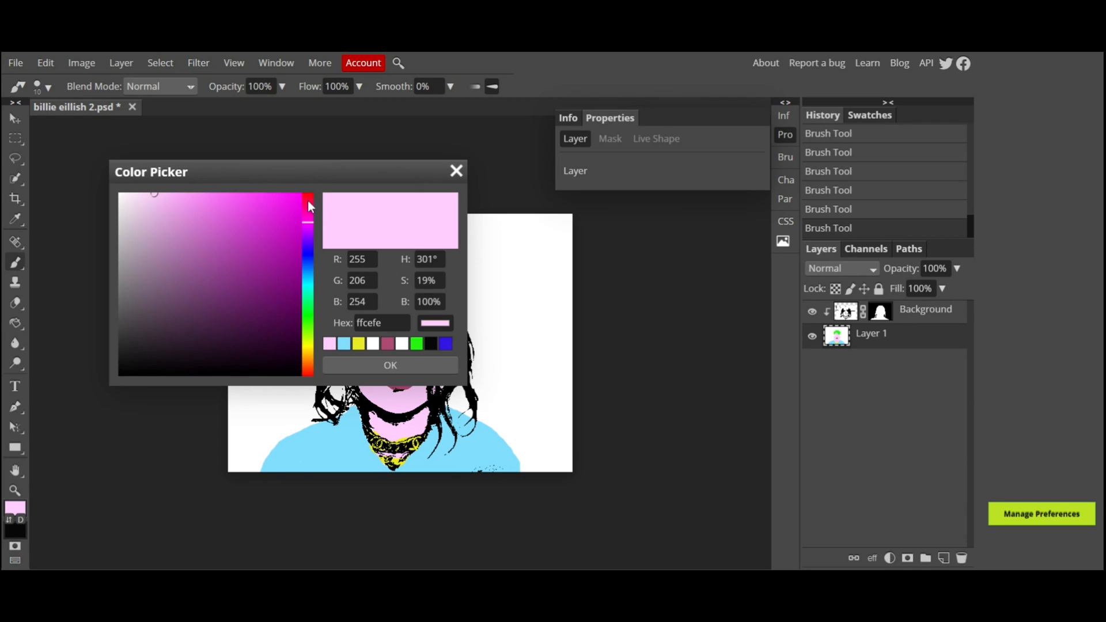
left_click(308, 199)
mouse_move(307, 171)
left_mouse_down()
mouse_move(205, 163)
mouse_move(208, 221)
left_mouse_up()
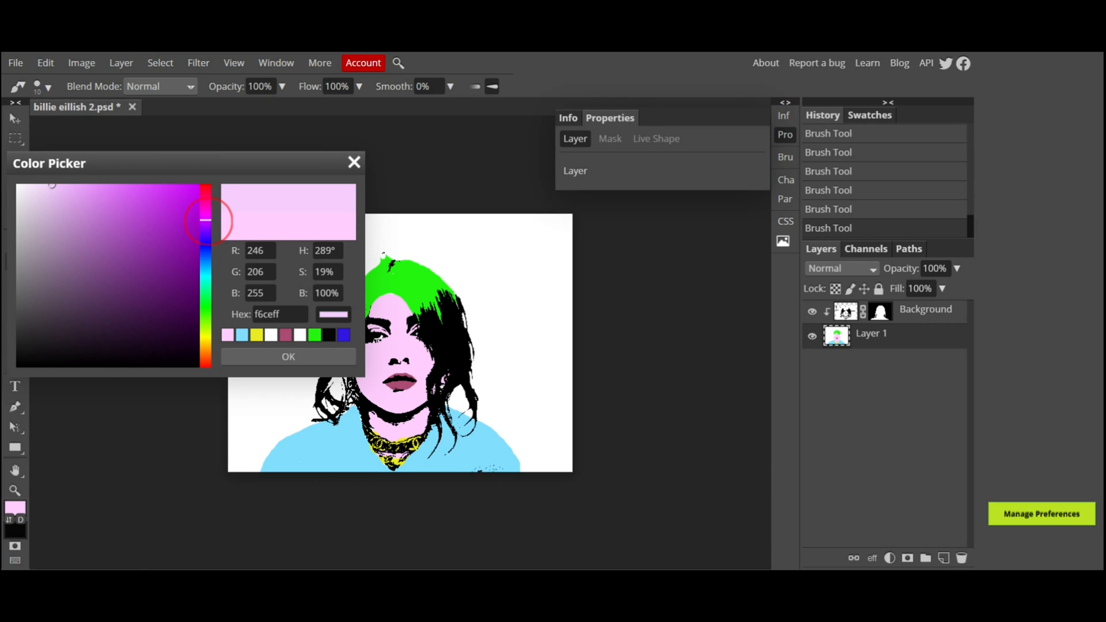
mouse_move(136, 205)
left_mouse_down()
mouse_move(190, 187)
mouse_move(186, 278)
mouse_move(45, 255)
mouse_move(138, 257)
mouse_move(176, 279)
left_mouse_up()
left_click(280, 356)
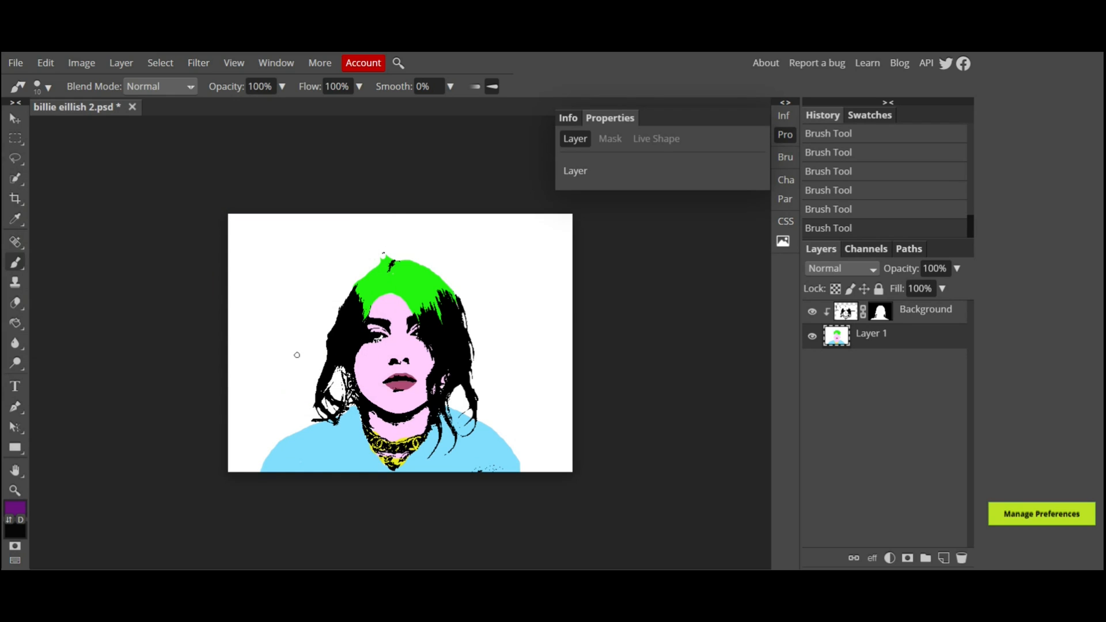
Enlarge the brush and paint the white background around the figure dark purple on Layer 1, using a smaller brush near the edges.
key("bracketright")
key("bracketright")
key("bracketright")
key("bracketright")
key("bracketright")
key("bracketright")
key("bracketright")
key("bracketright")
key("bracketright")
key("bracketright")
key("bracketright")
mouse_move(305, 246)
left_mouse_down()
mouse_move(229, 243)
mouse_move(391, 209)
mouse_move(496, 221)
mouse_move(567, 413)
mouse_move(487, 258)
mouse_move(504, 372)
mouse_move(494, 376)
mouse_move(328, 237)
mouse_move(217, 458)
mouse_move(303, 337)
mouse_move(334, 366)
left_mouse_up()
key("bracketleft")
key("bracketleft")
key("bracketleft")
key("bracketleft")
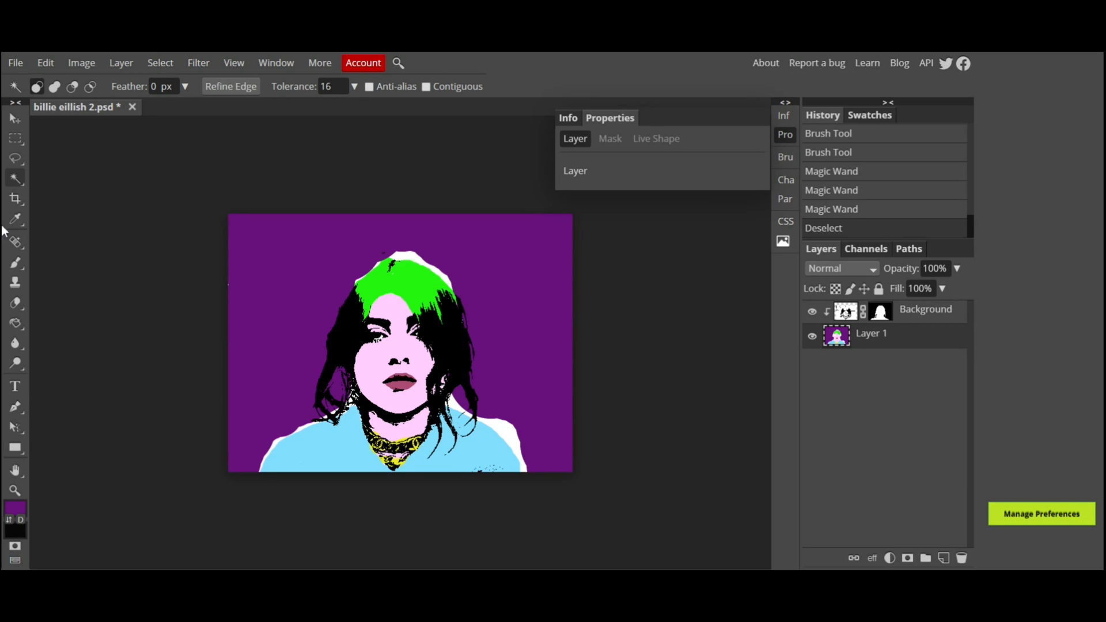
Try to select the white gap above the green hair using the Magic Wand with Contiguous off.
right_click(16, 180)
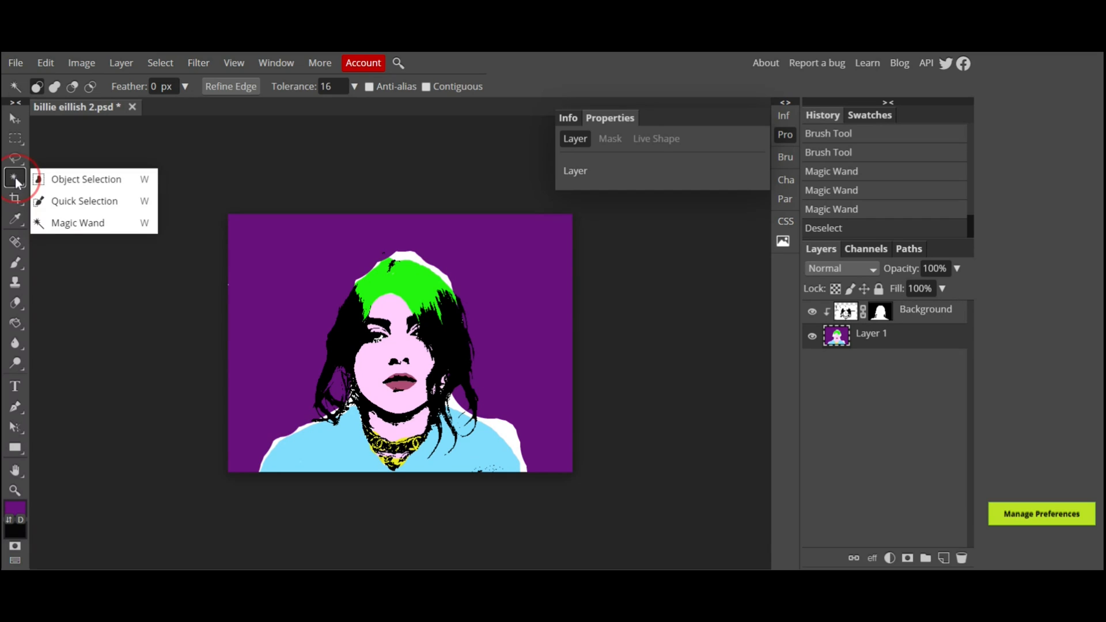
left_click(68, 226)
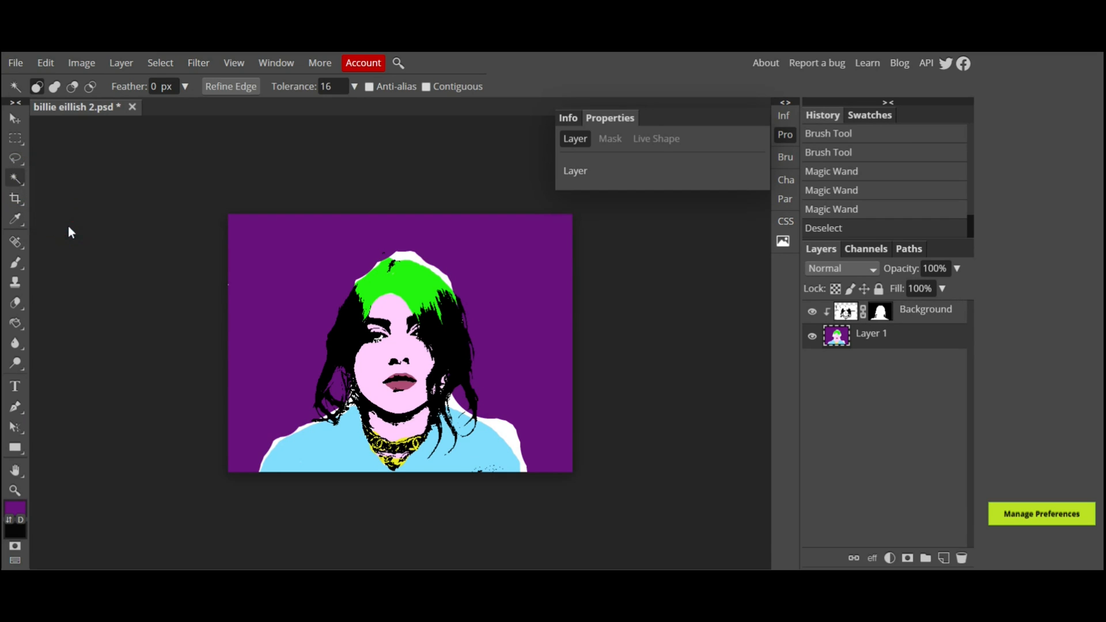
left_click(412, 263)
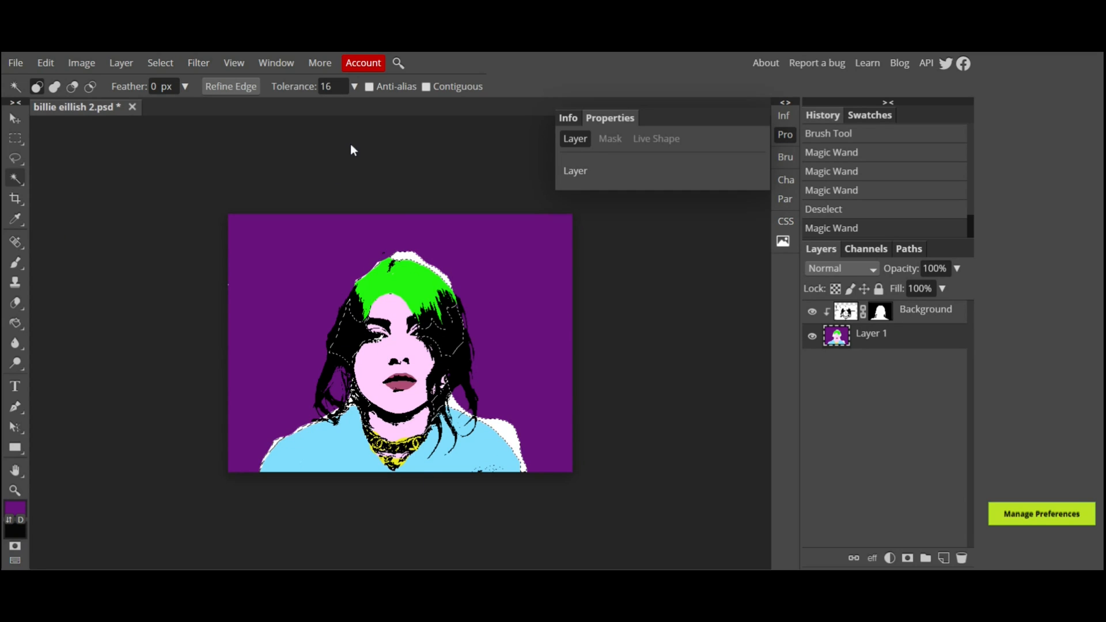
key("ctrl+z")
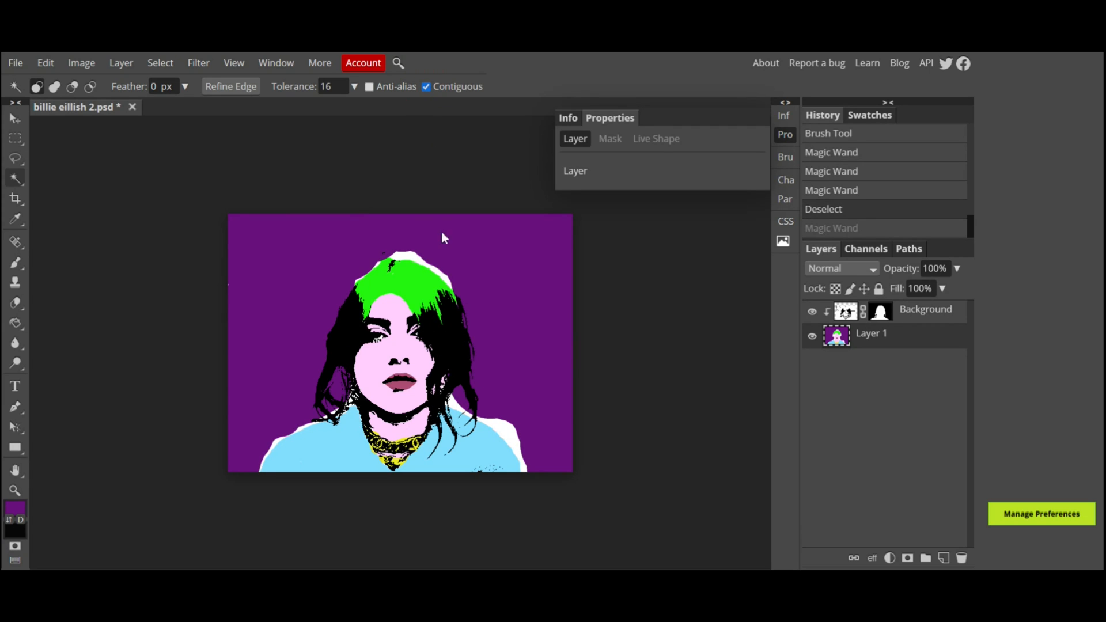
Select the white gap above the green hair with a contiguous Magic Wand and fill it with purple using the Paint Bucket.
left_click(410, 257)
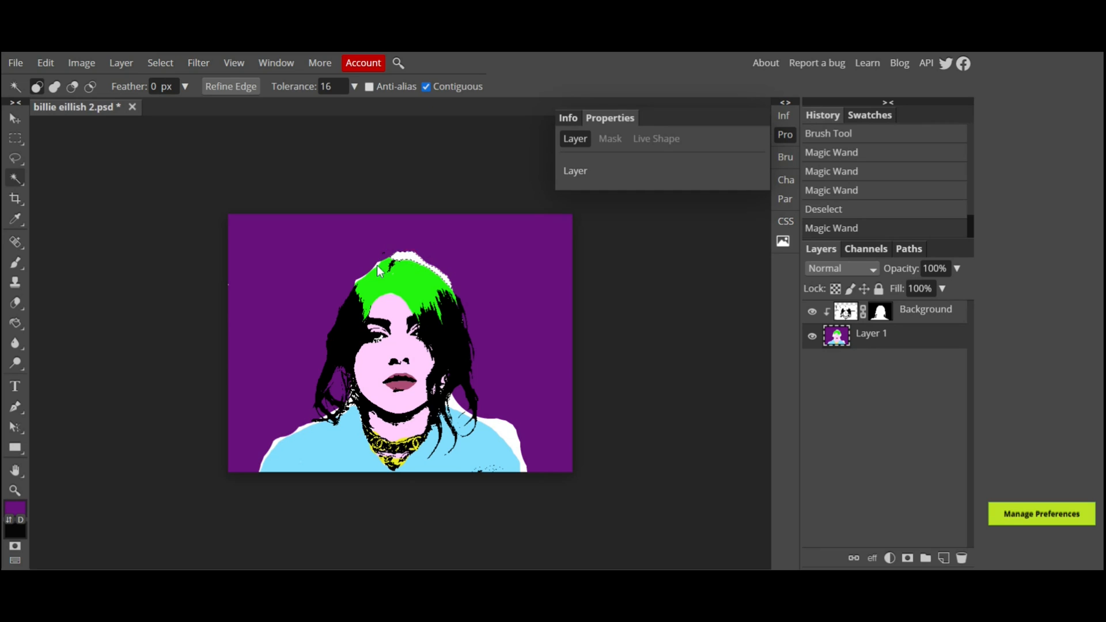
left_click(378, 268)
left_click(407, 262)
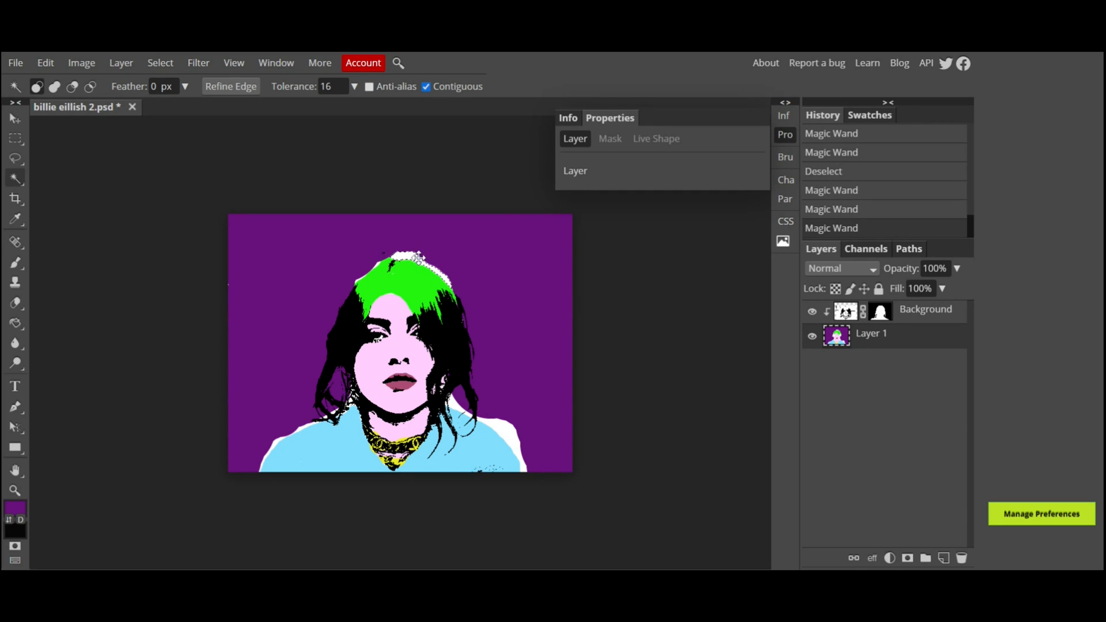
left_click(15, 323)
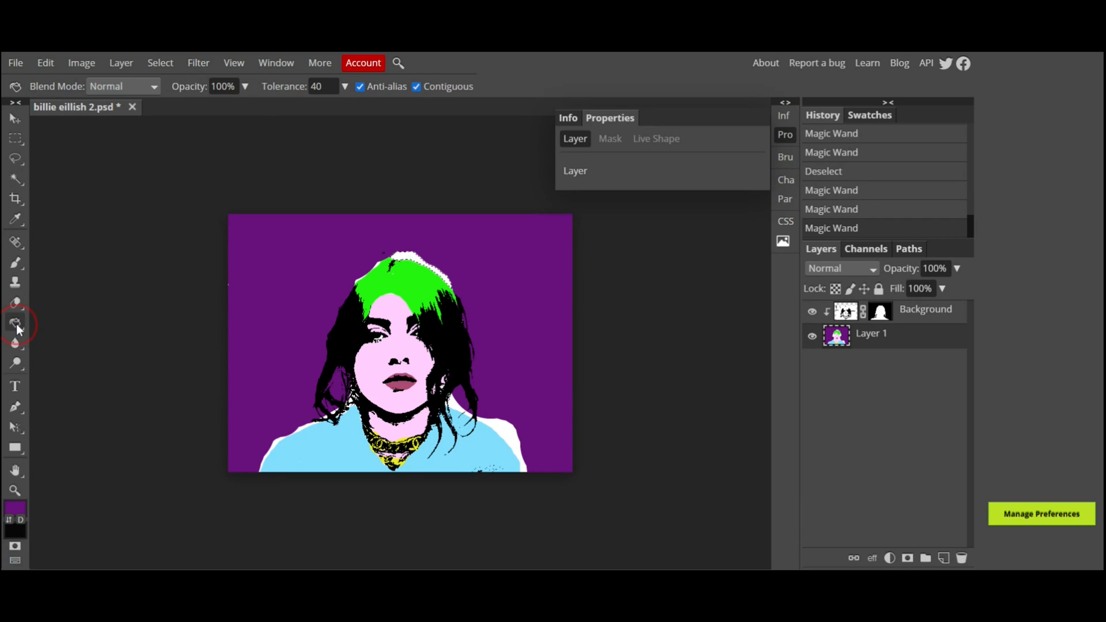
left_click(410, 262)
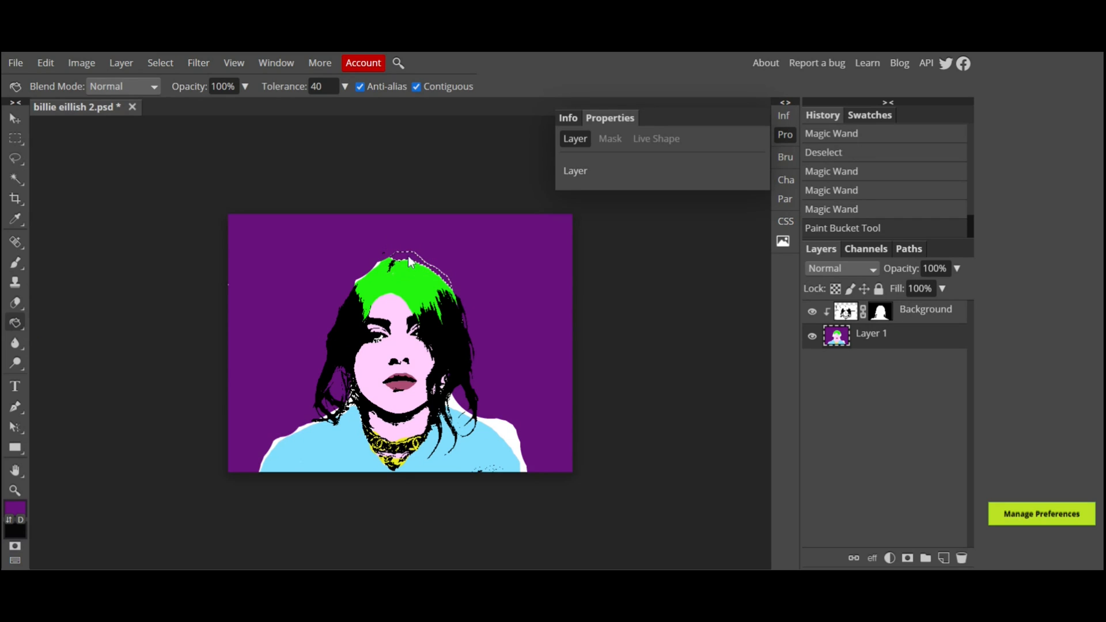
Select the white gap along the shoulder on the image's right side with the Magic Wand and fill it with purple.
right_click(16, 180)
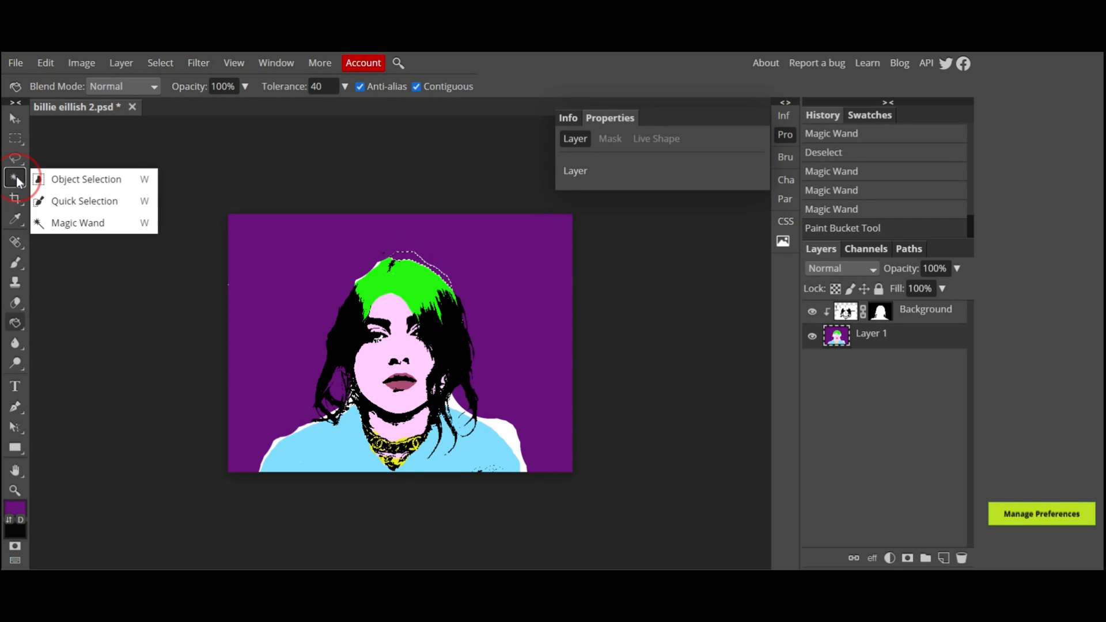
left_click(47, 222)
left_click(509, 440)
left_click(15, 323)
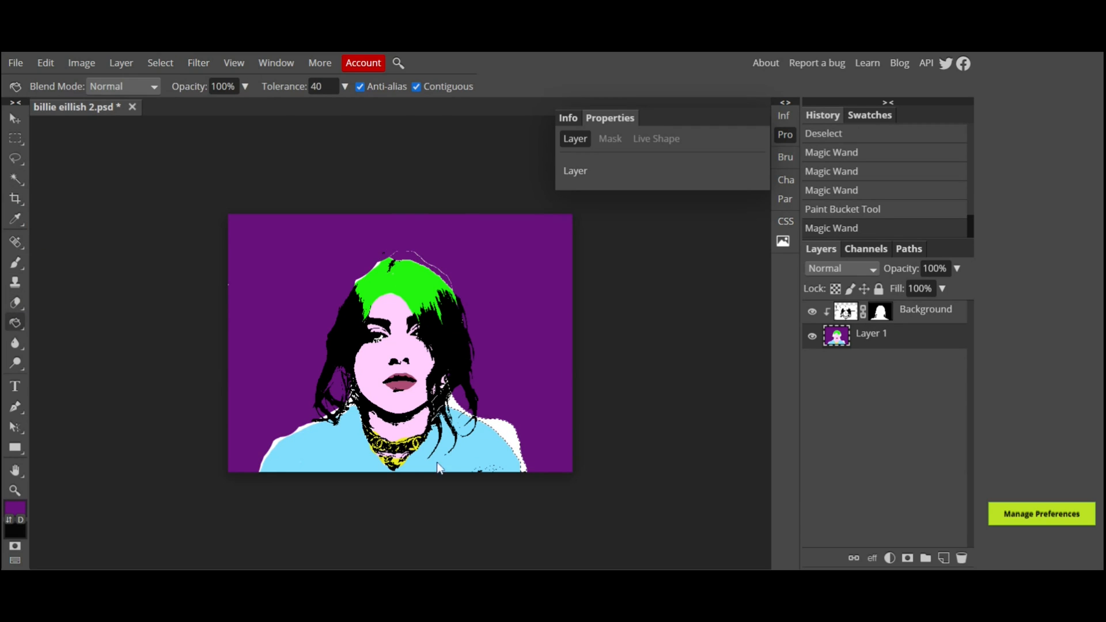
left_click(510, 431)
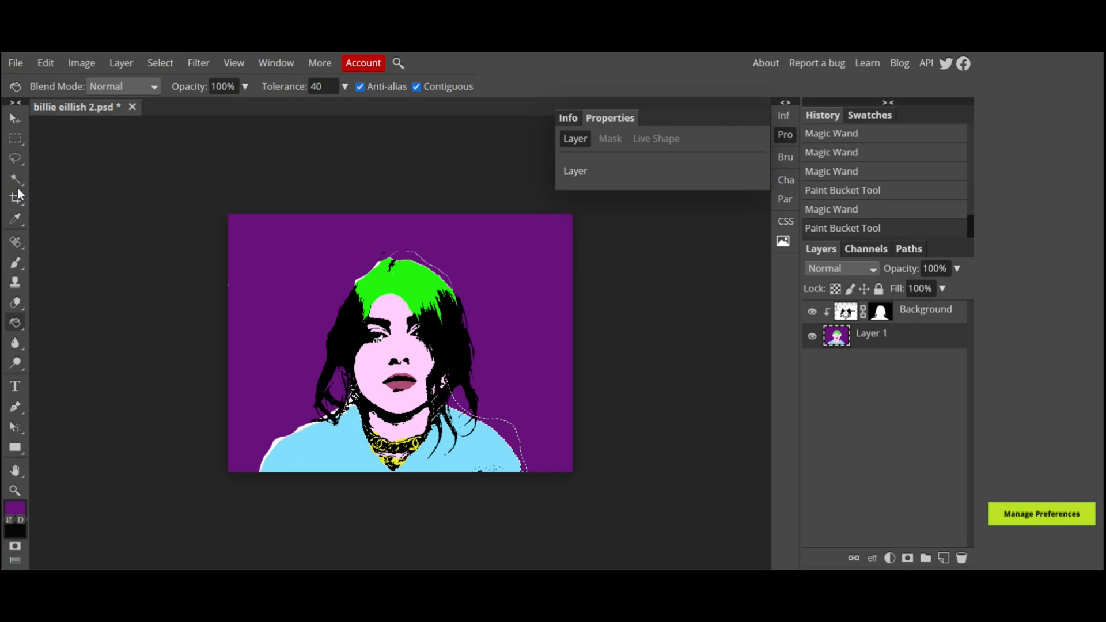
Select the two white gaps along the shoulder on the image's left side with the Magic Wand and fill each with purple.
key("w")
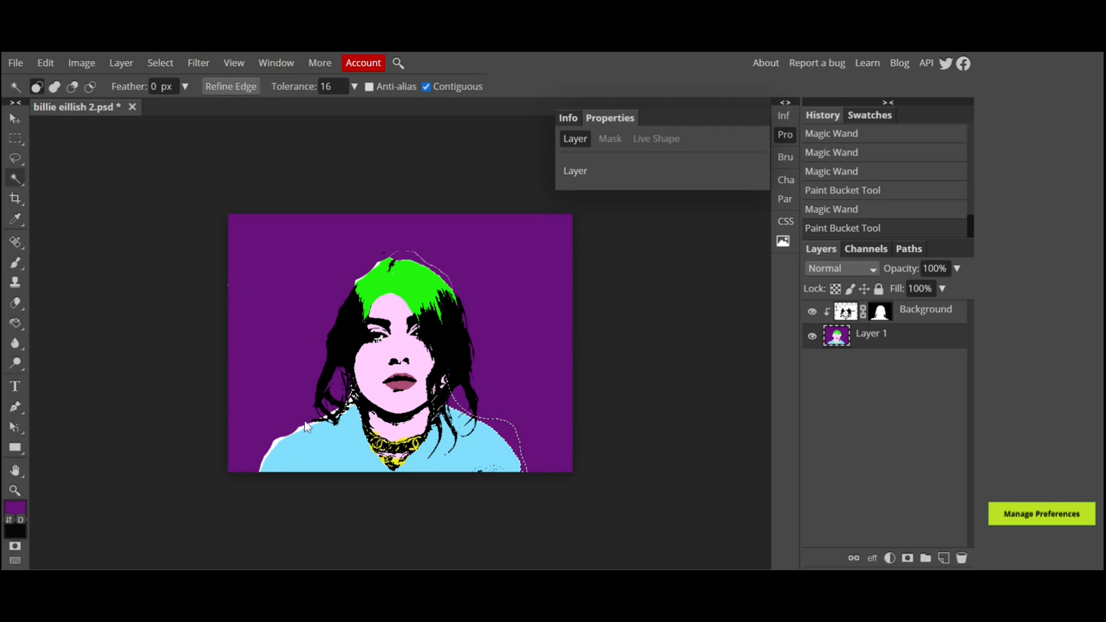
left_click(302, 430)
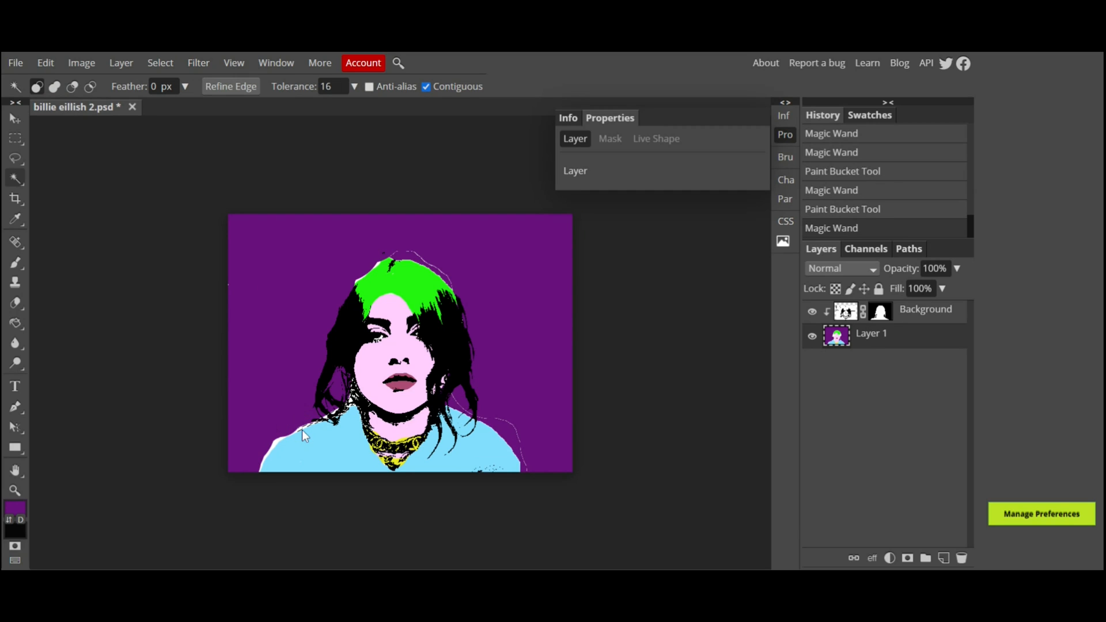
key("g")
left_click(302, 429)
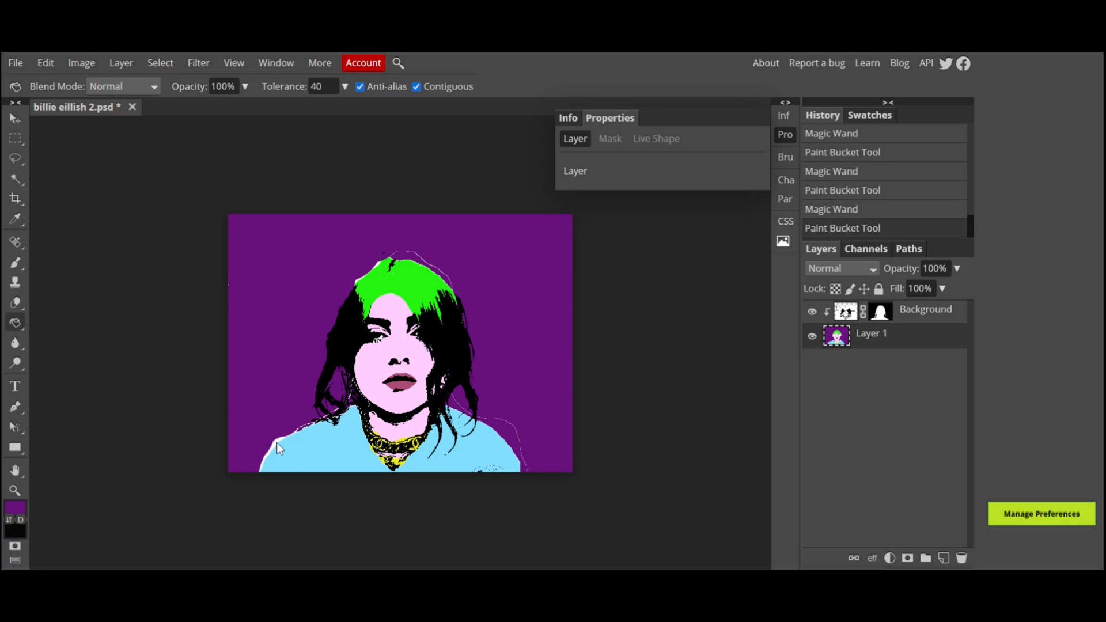
key("w")
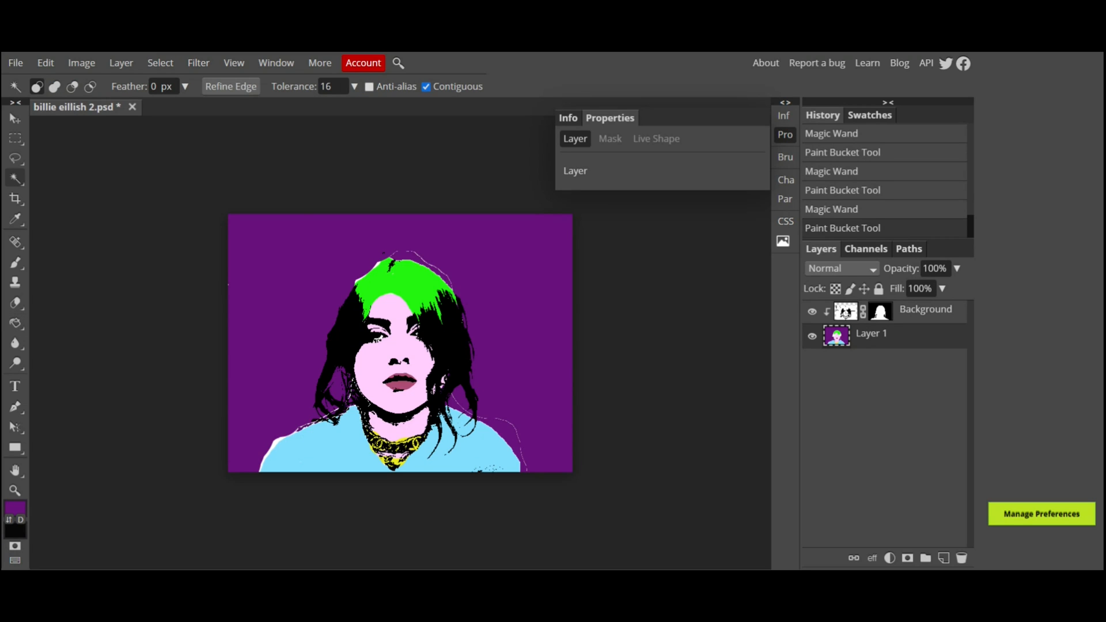
left_click(278, 447)
key("g")
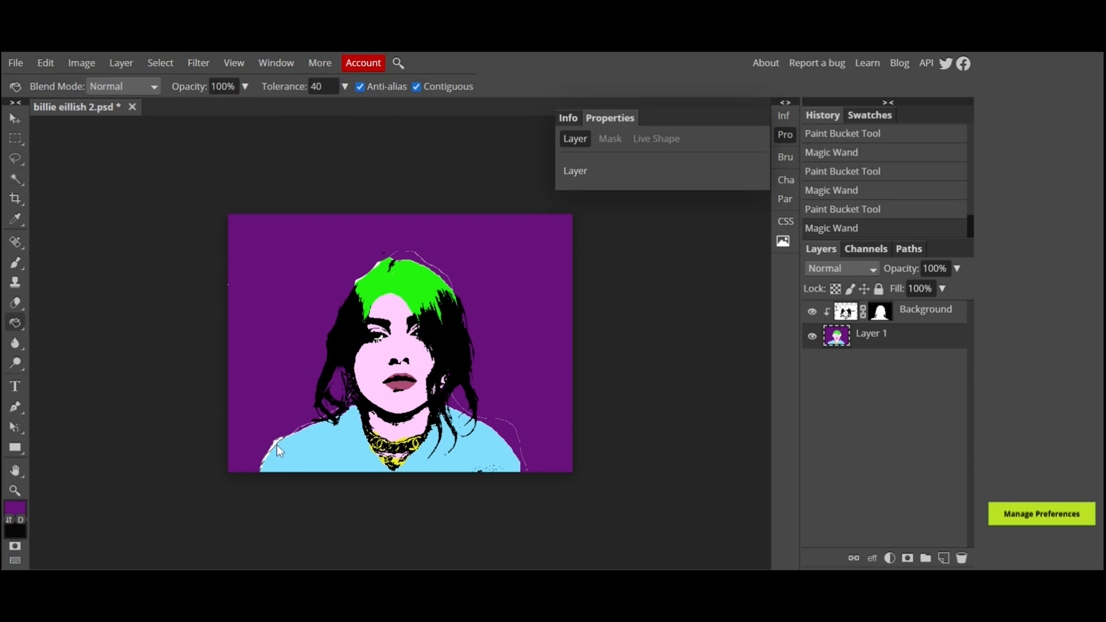
left_click(279, 448)
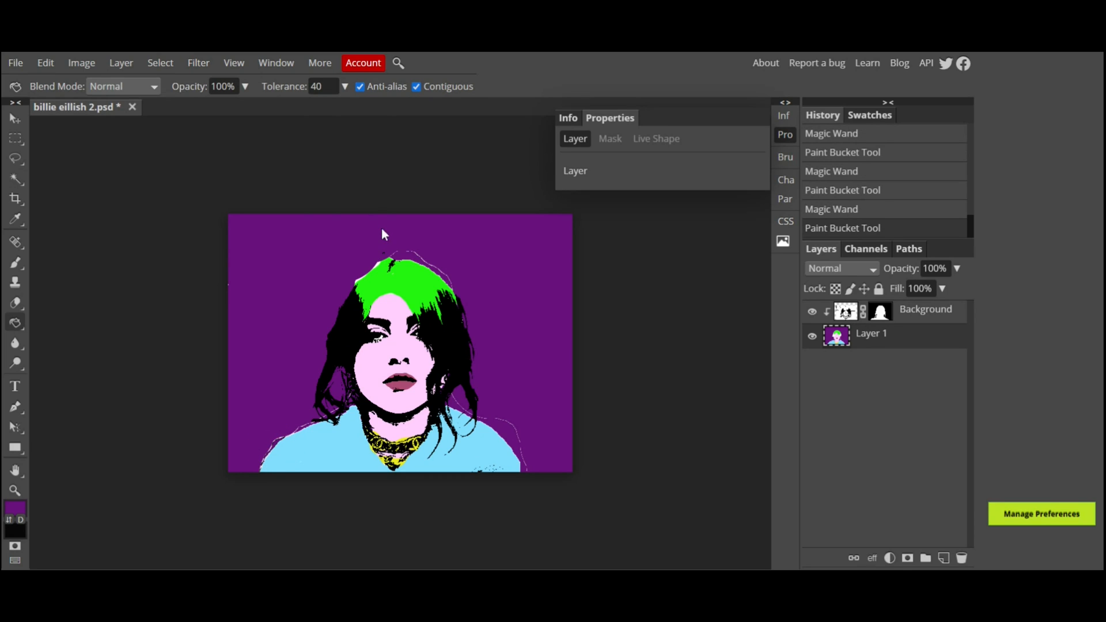
Select the white sliver at the upper left edge of the green hair with the Magic Wand and fill it with purple.
key("w")
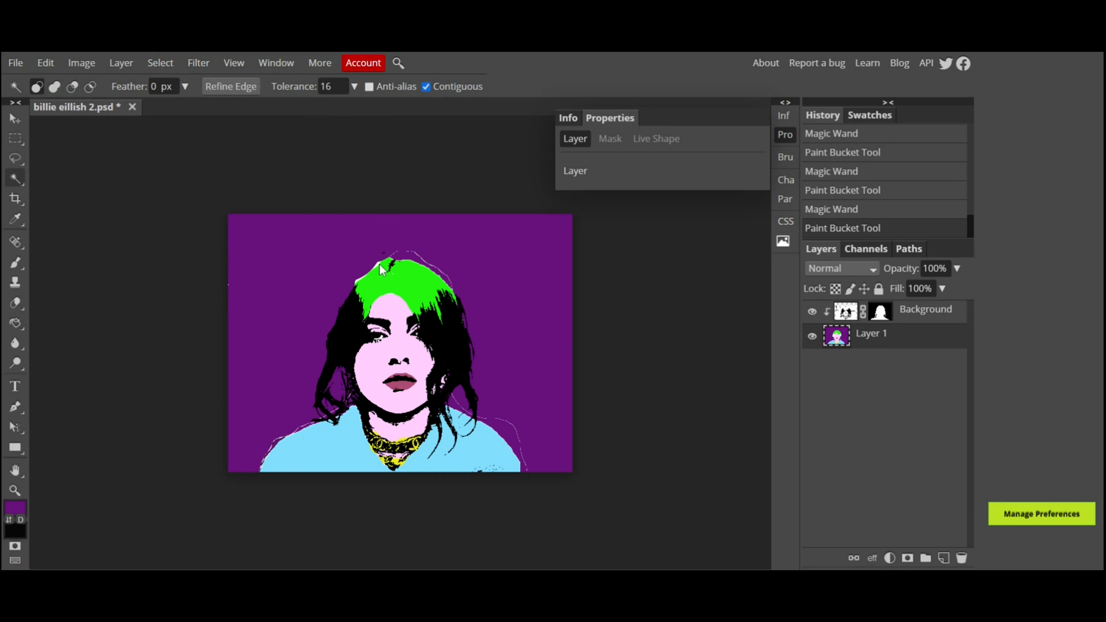
left_click(378, 269)
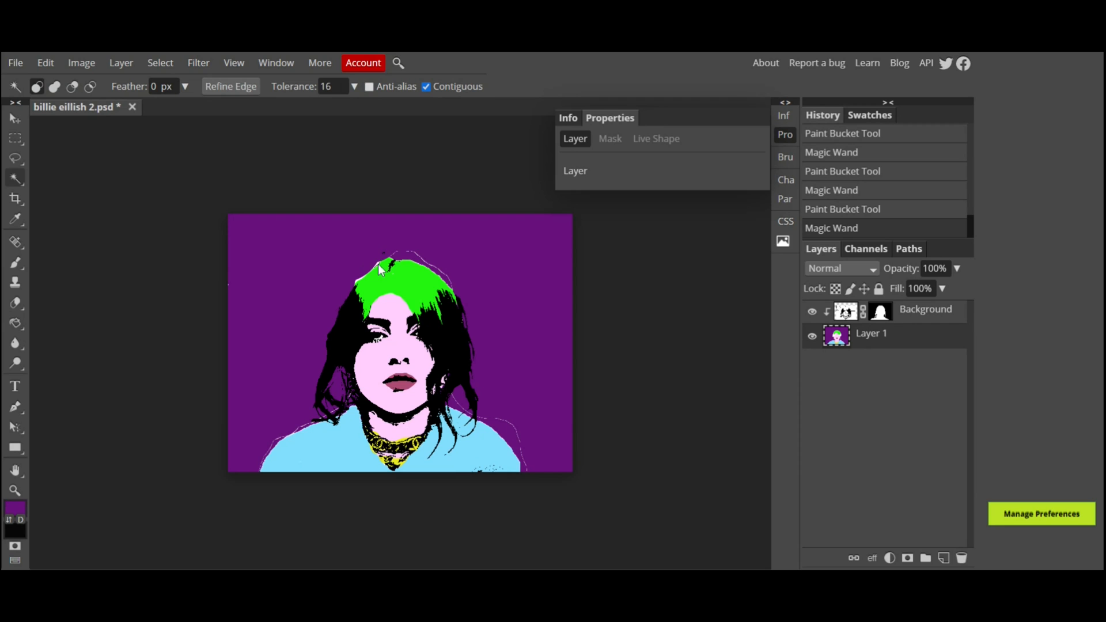
key("g")
left_click(378, 266)
Try to select the remaining white sliver at the hair's left edge with the Object Selection tool.
key("w")
key("w")
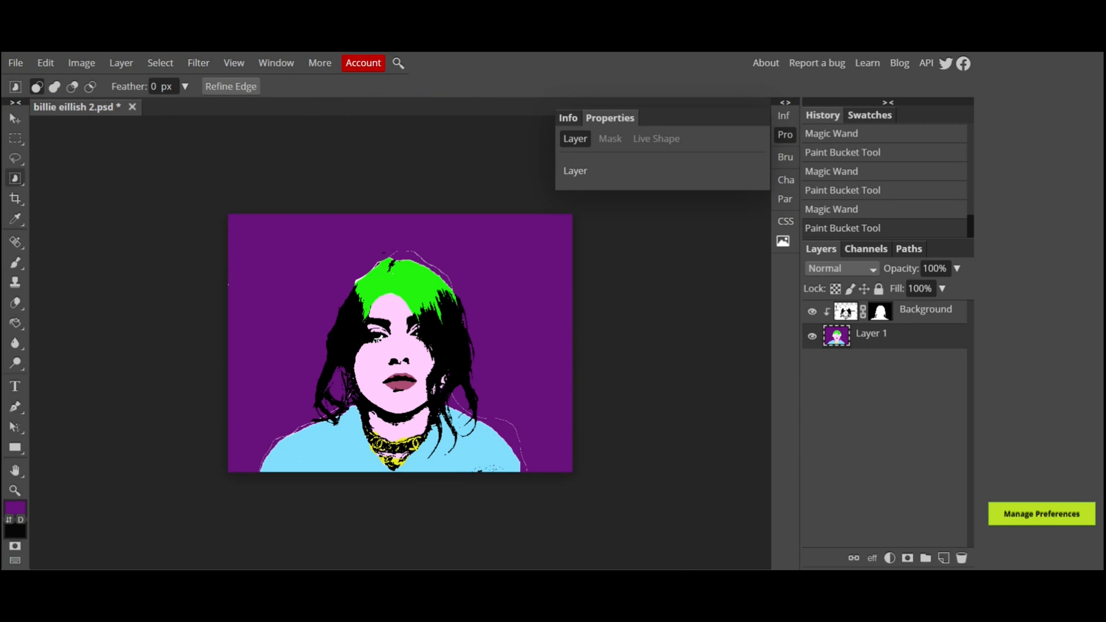
left_click(357, 283)
left_click(358, 282)
left_click(357, 283)
left_click(357, 282)
Select the white patch at the left edge of the green hair with Quick Selection and fill it with purple using the Paint Bucket.
key("ctrl+plus")
key("ctrl+plus")
key("ctrl+plus")
key("ctrl+plus")
scroll(357, 283, "up", 3)
left_click(189, 176)
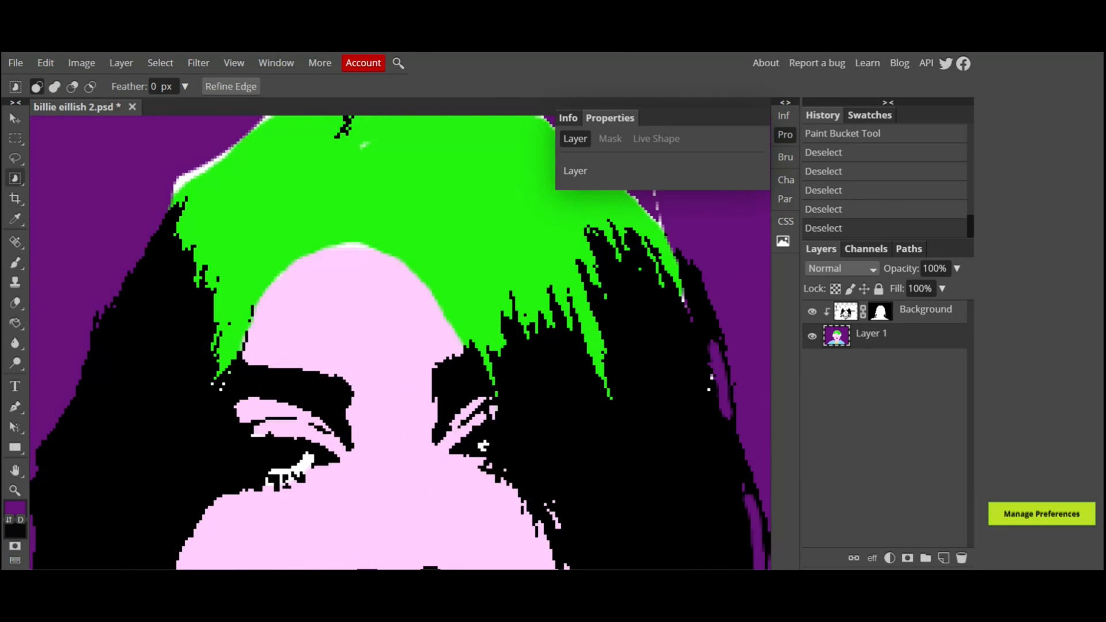
key("w")
left_click(188, 175)
key("g")
left_click(188, 176)
left_click(188, 176)
left_click(188, 175)
left_click(188, 175)
Brush purple over the leftover white outline and specks around the top of the green hair.
left_click(15, 265)
scroll(104, 237, "up", 5)
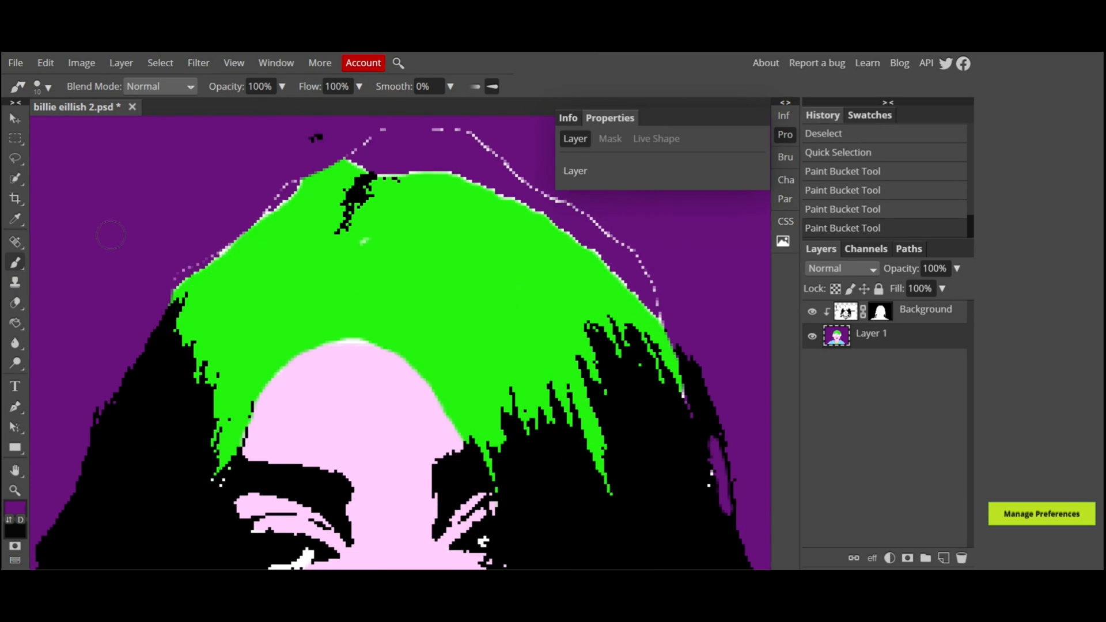
mouse_move(314, 178)
left_mouse_down()
mouse_move(490, 166)
mouse_move(669, 329)
left_mouse_up()
left_click_drag(295, 202, 172, 301)
Brush purple over the leftover white lines beside the neck and along both shoulders.
scroll(173, 299, "down", 10)
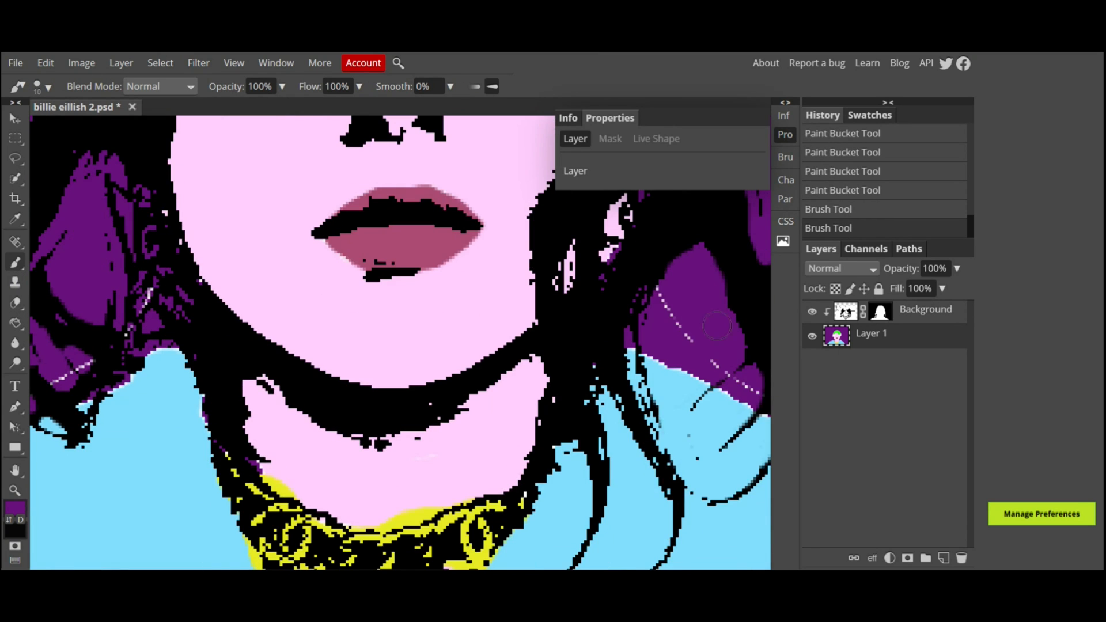
left_click_drag(726, 369, 747, 385)
key("ctrl+minus")
key("ctrl+minus")
key("ctrl+minus")
mouse_move(619, 376)
left_mouse_down()
mouse_move(632, 380)
mouse_move(647, 473)
left_mouse_up()
mouse_move(233, 377)
left_mouse_down()
mouse_move(134, 431)
mouse_move(122, 463)
left_mouse_up()
key("ctrl+minus")
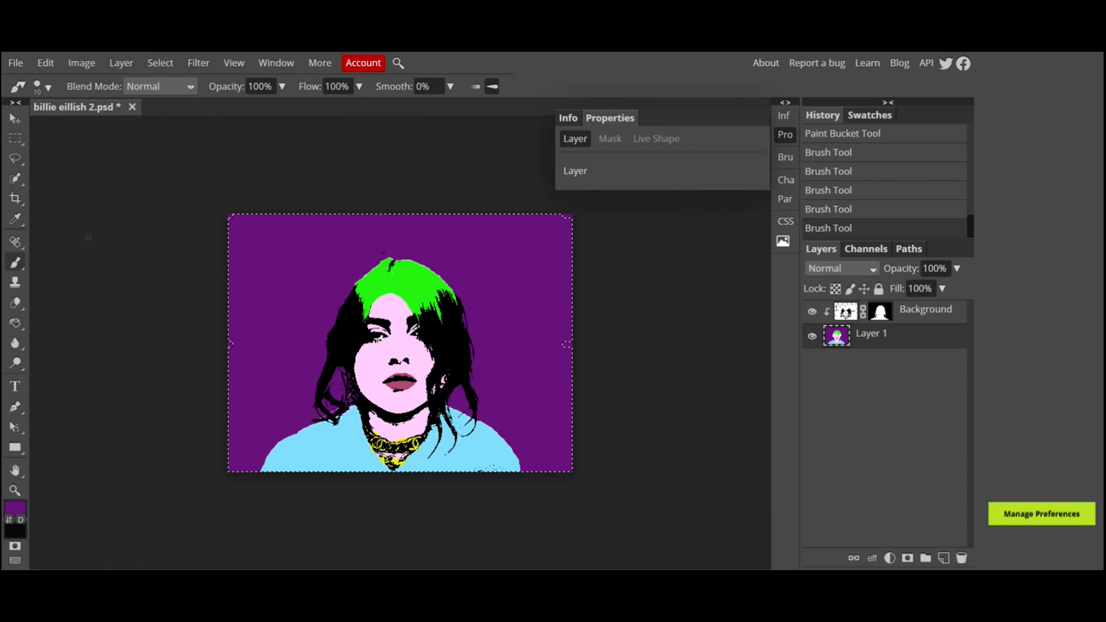
Select all of the purple background on Layer 1 with the Magic Wand, with Contiguous off and the tolerance at 16.
right_click(18, 218)
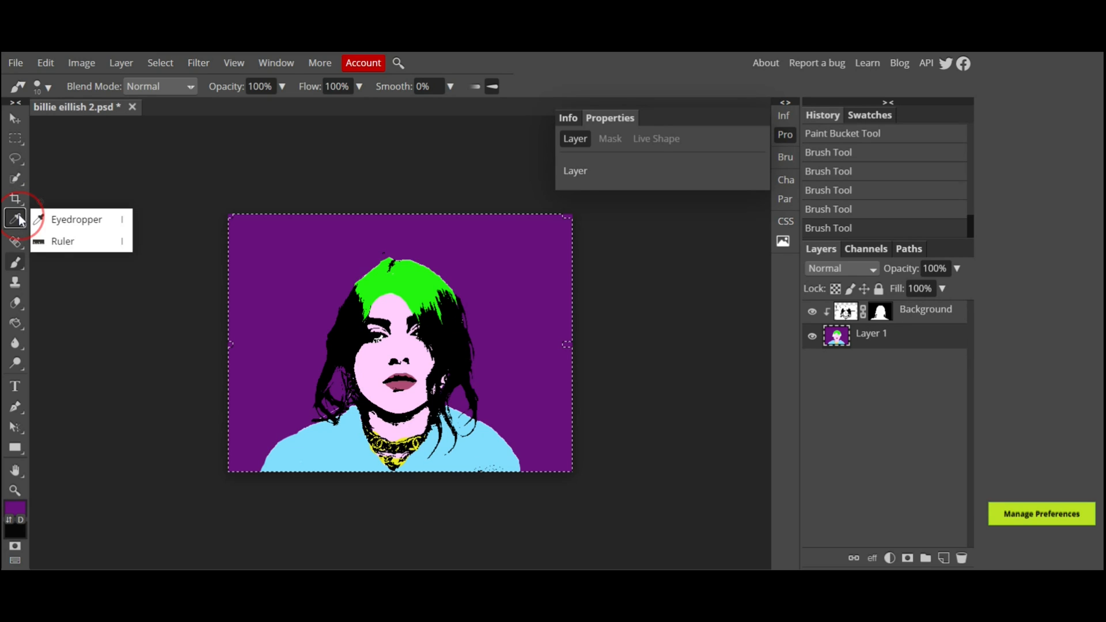
right_click(16, 181)
left_click(74, 228)
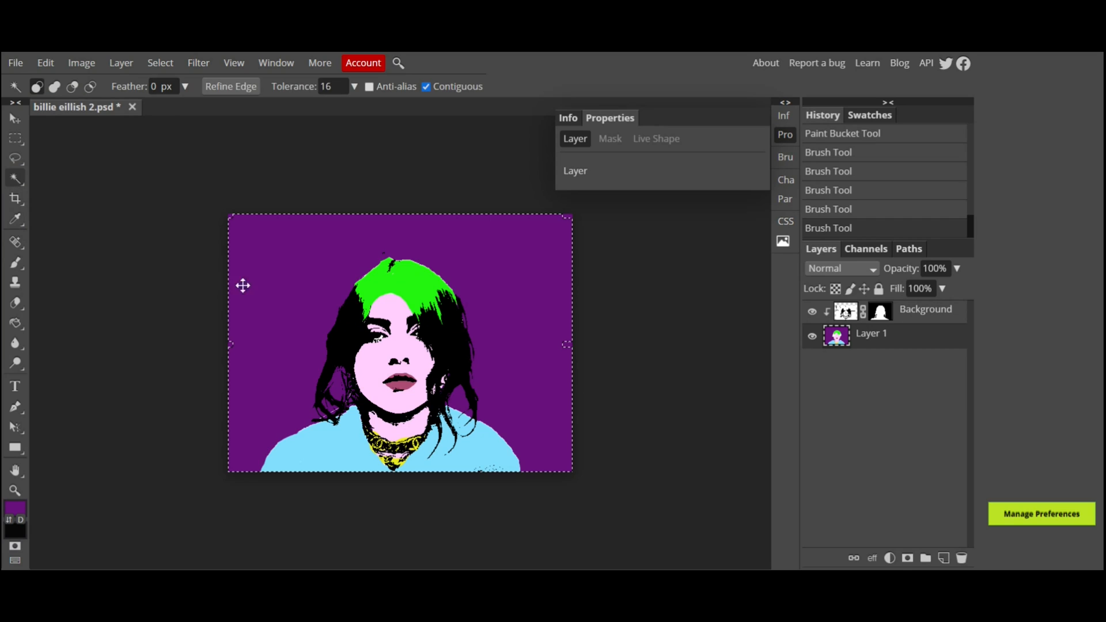
left_click(279, 295)
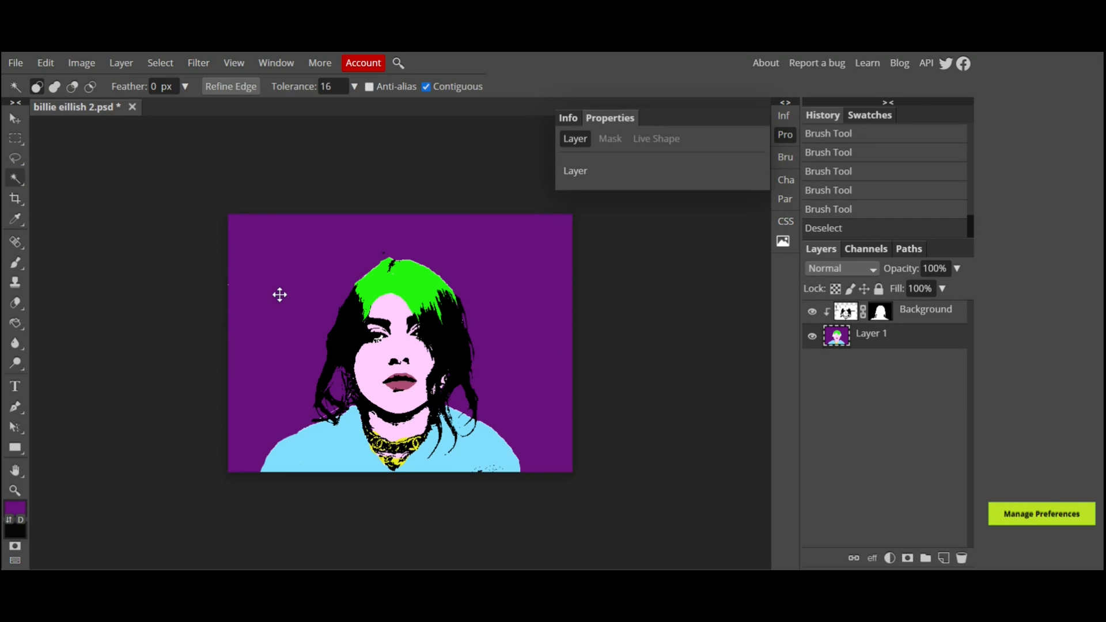
left_click(280, 295)
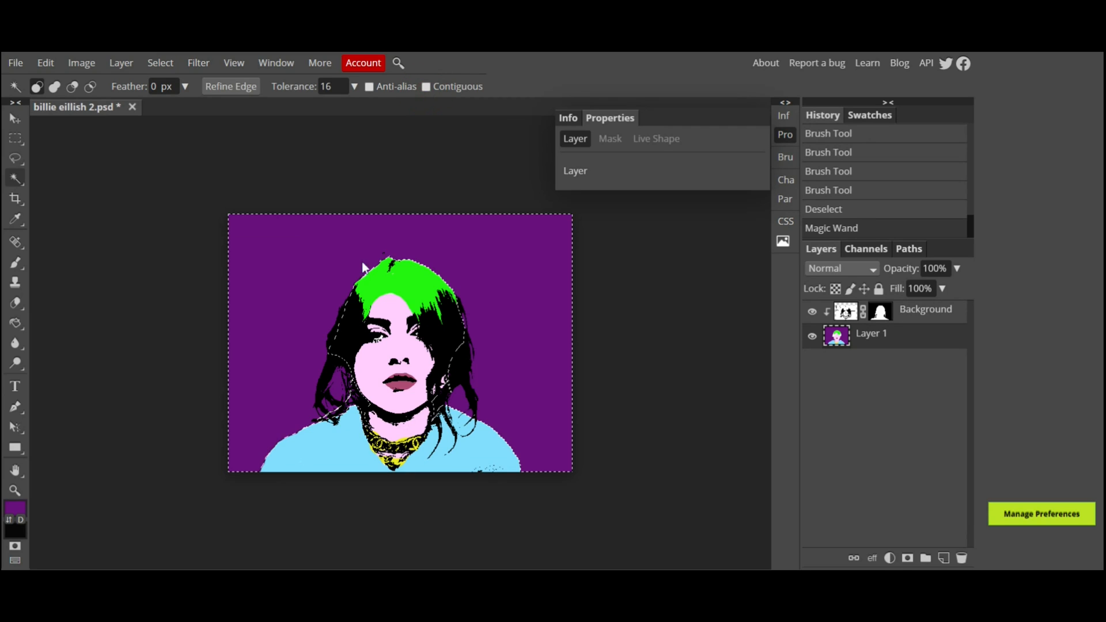
key("ctrl+d")
left_click(297, 313)
Recolour the selected background using Hue/Saturation with hue 16, saturation 62 and lightness 1, and deselect it.
left_click(81, 62)
mouse_move(95, 84)
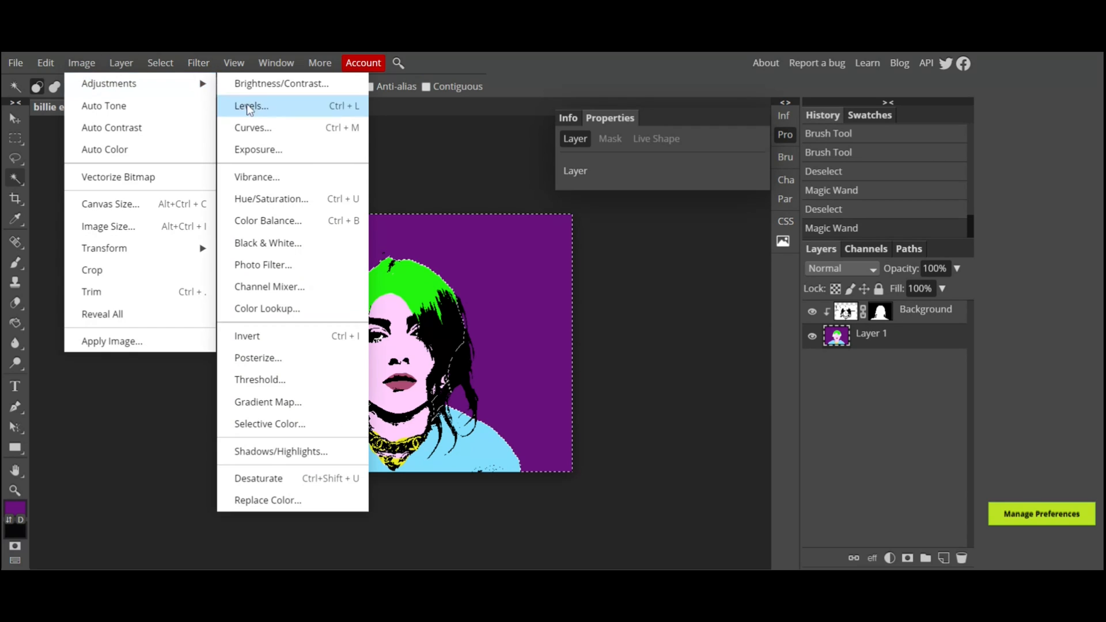
left_click(277, 199)
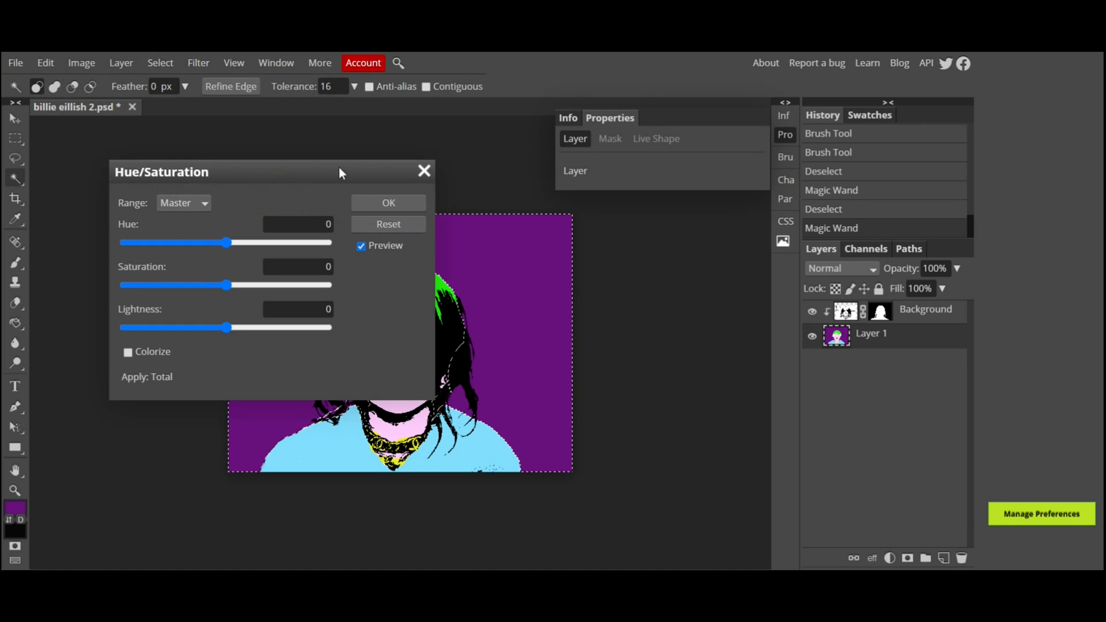
left_click_drag(339, 167, 807, 153)
mouse_move(696, 228)
left_mouse_down()
mouse_move(747, 229)
mouse_move(669, 221)
mouse_move(704, 219)
left_mouse_up()
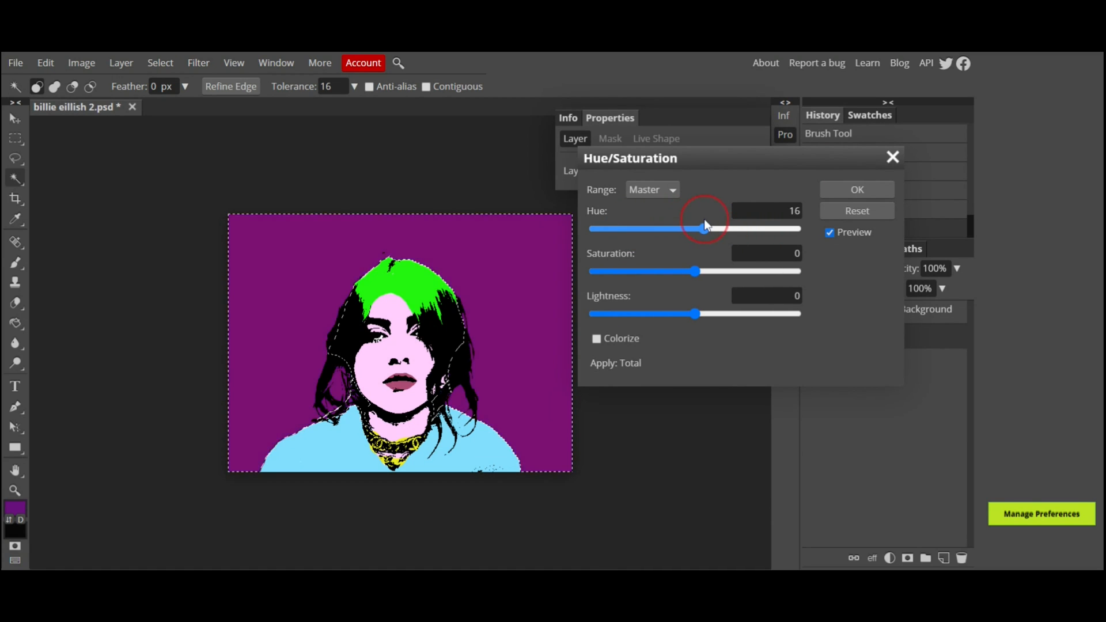
left_click_drag(695, 271, 759, 271)
mouse_move(694, 314)
left_mouse_down()
mouse_move(714, 315)
mouse_move(697, 314)
left_mouse_up()
left_click(704, 228)
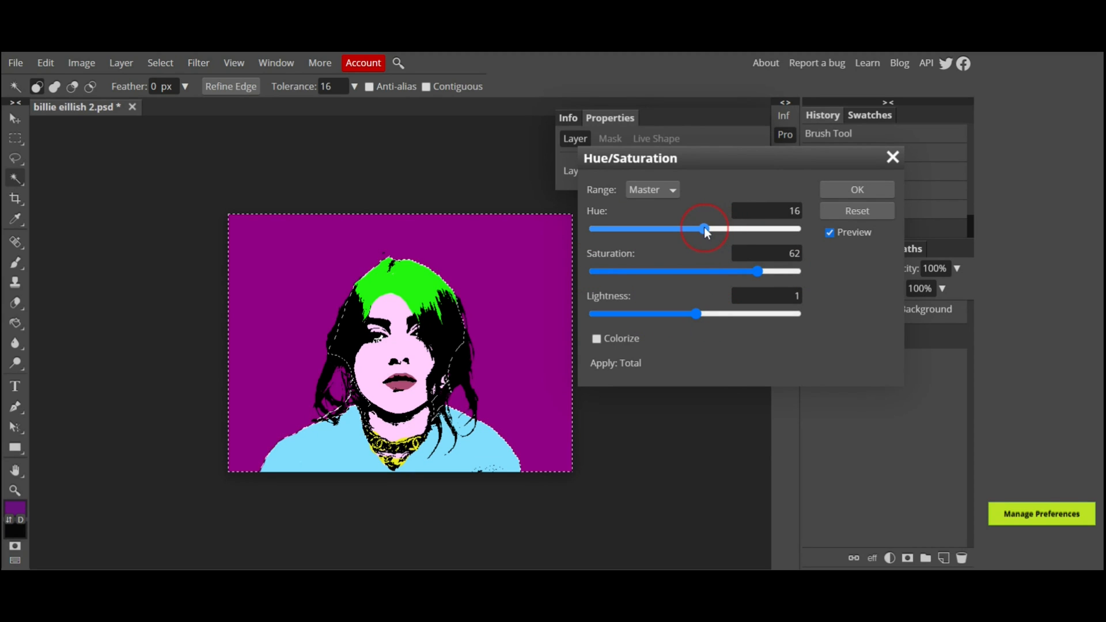
key("Return")
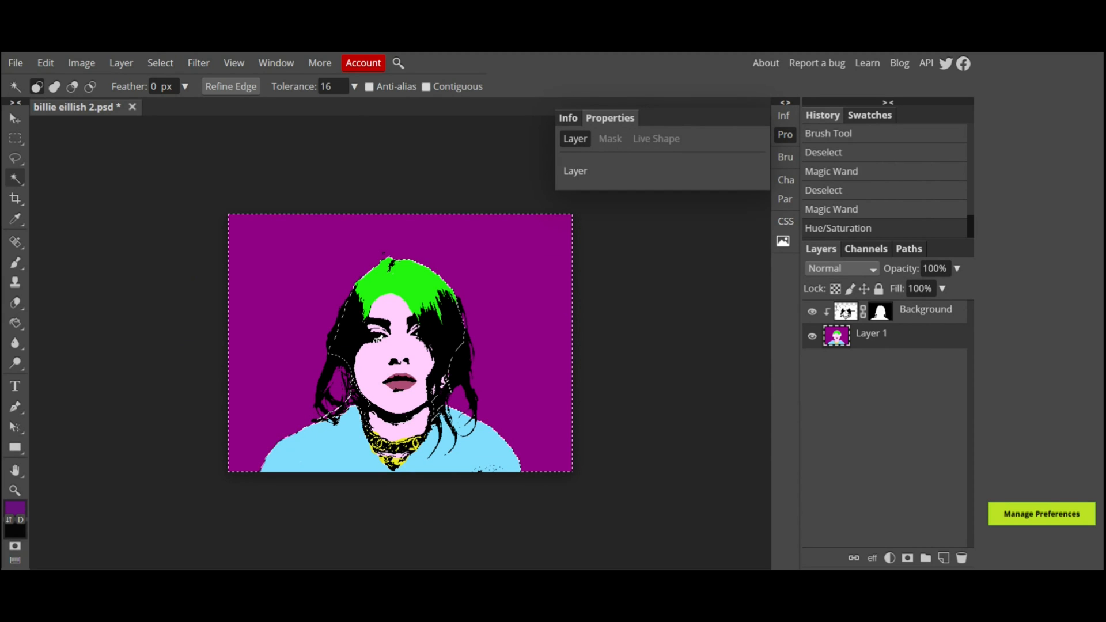
key("ctrl+d")
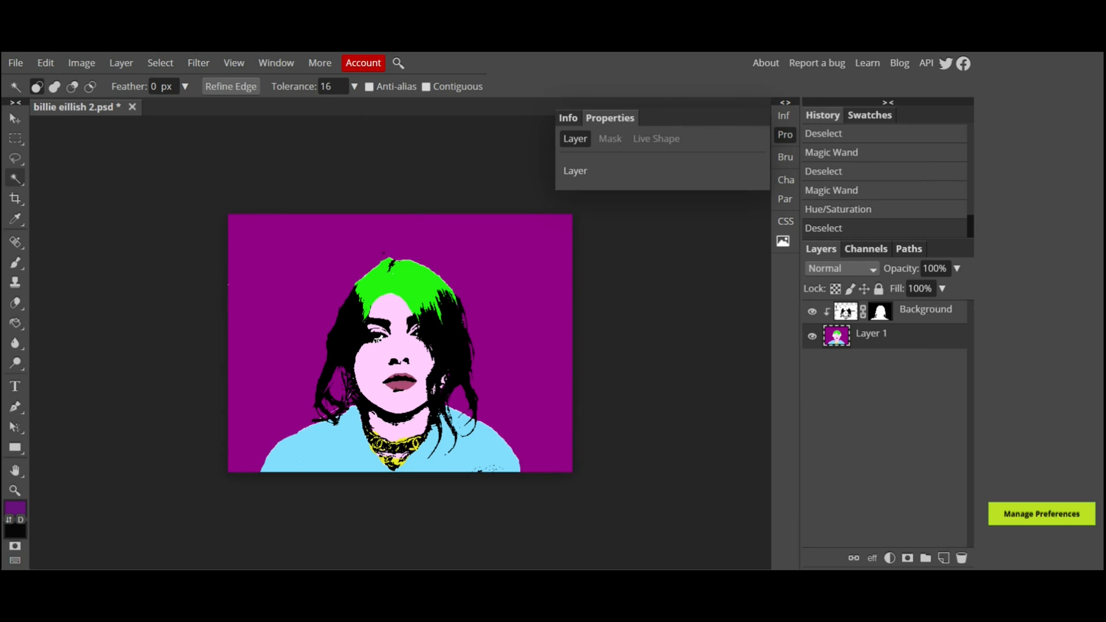
Export the pop art portrait as a JPG at 600 × 450 px and 70% quality.
left_click(17, 66)
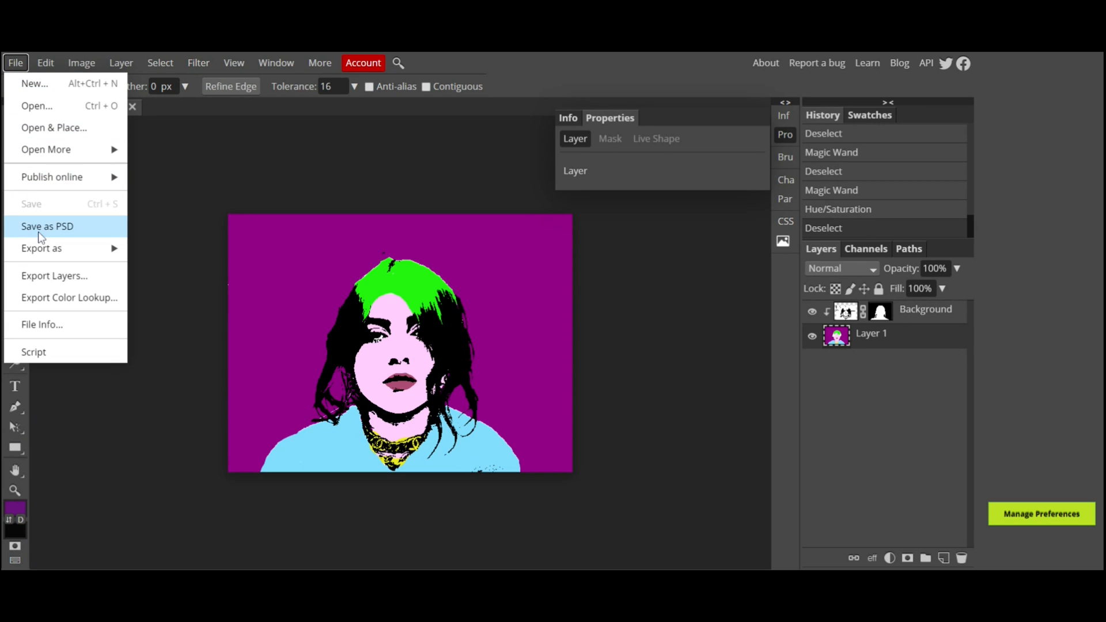
mouse_move(42, 248)
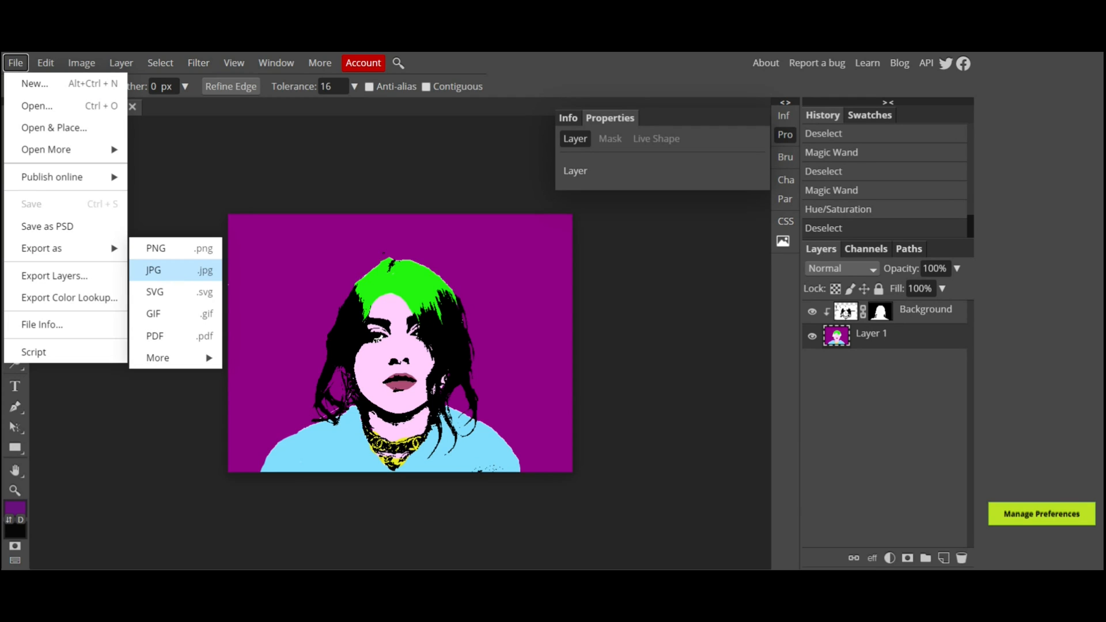
left_click(167, 270)
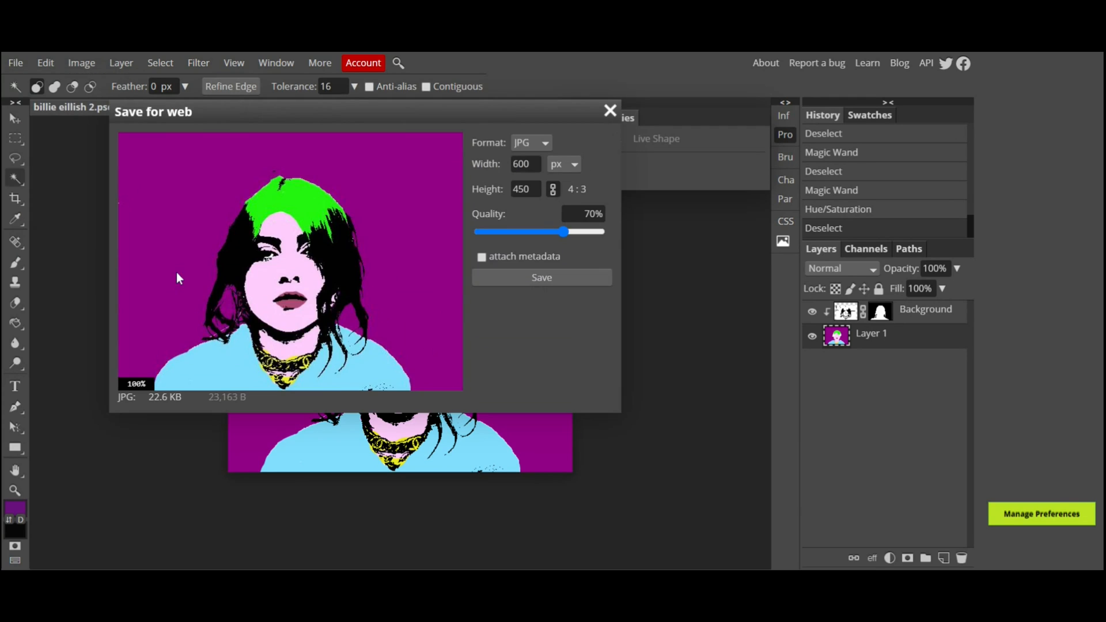
left_click(542, 280)
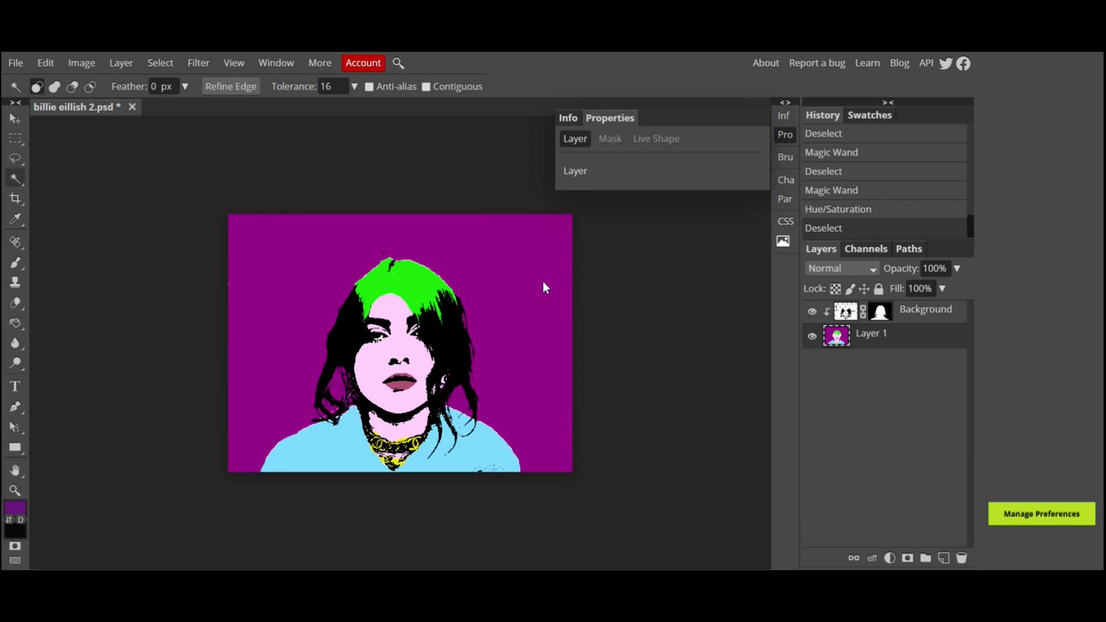